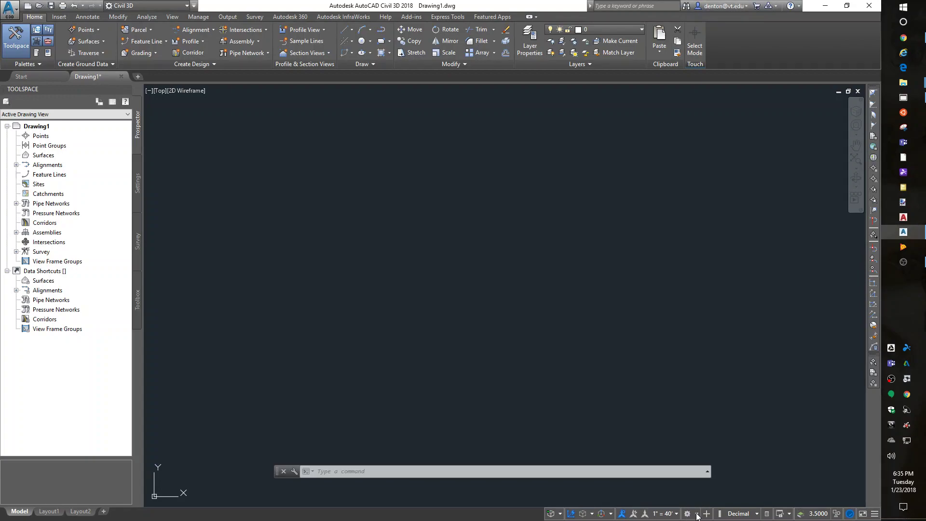
Save the current setup as a new personal workspace named after the user.
left_click(696, 514)
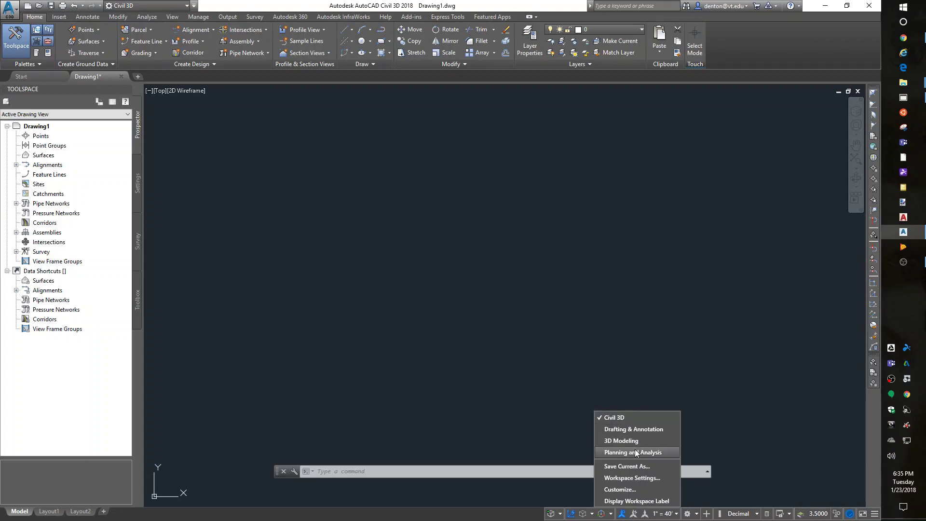
left_click(626, 466)
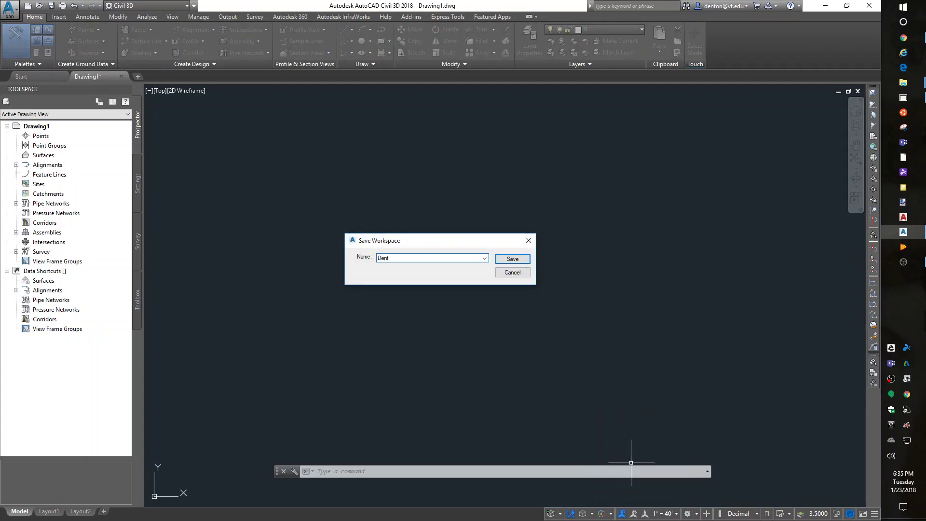
left_click(513, 259)
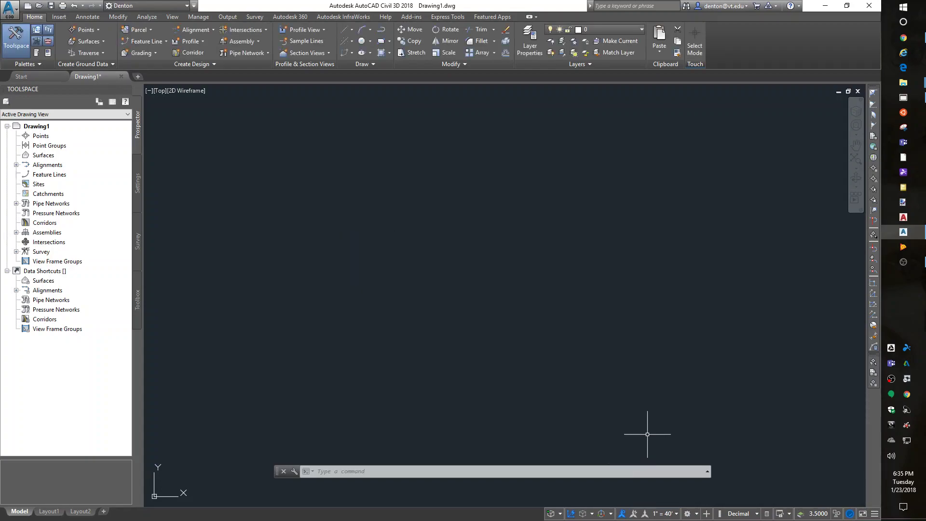
Set Workspace Settings to automatically save workspace changes, and confirm the personal workspace is current.
left_click(697, 514)
left_click(639, 478)
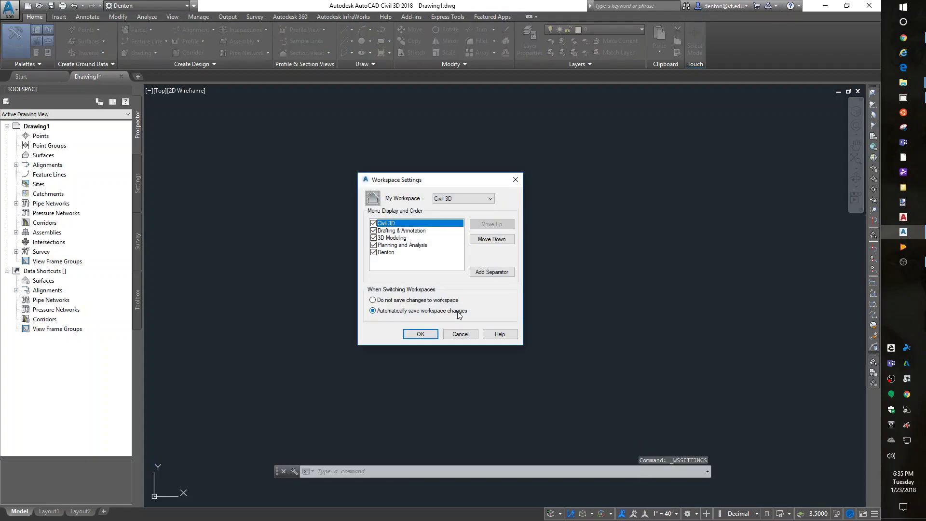
left_click(420, 334)
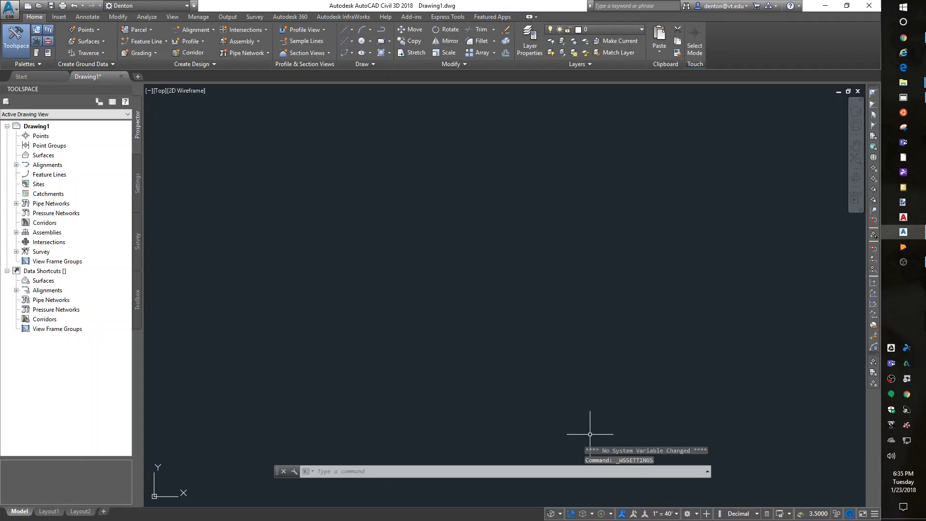
left_click(687, 513)
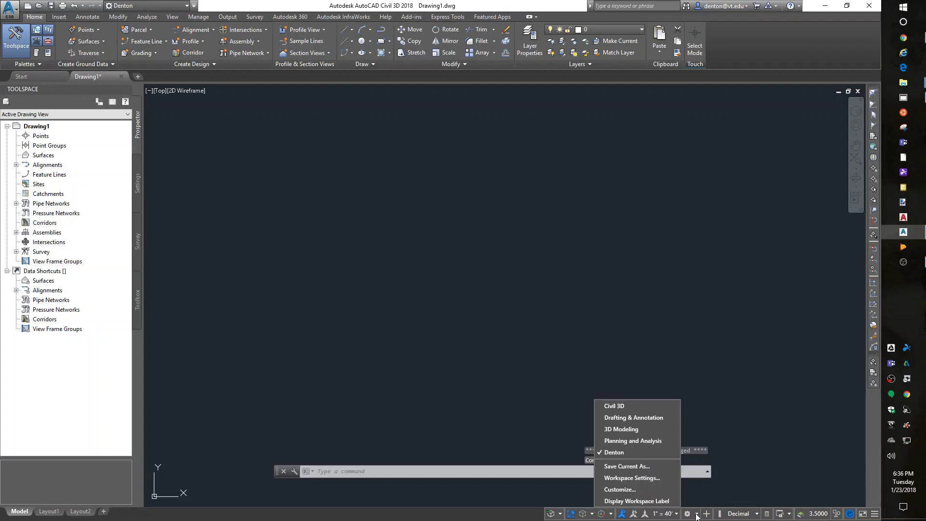
Dock the command line along the bottom and show the Draw toolbar docked on the left.
left_click(600, 453)
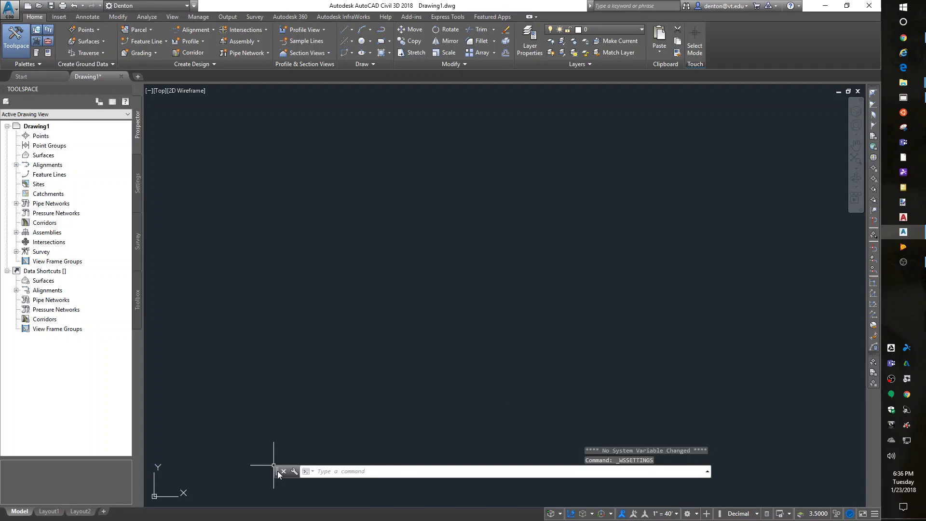
mouse_move(277, 470)
left_mouse_down()
mouse_move(300, 406)
mouse_move(296, 459)
mouse_move(310, 510)
left_mouse_up()
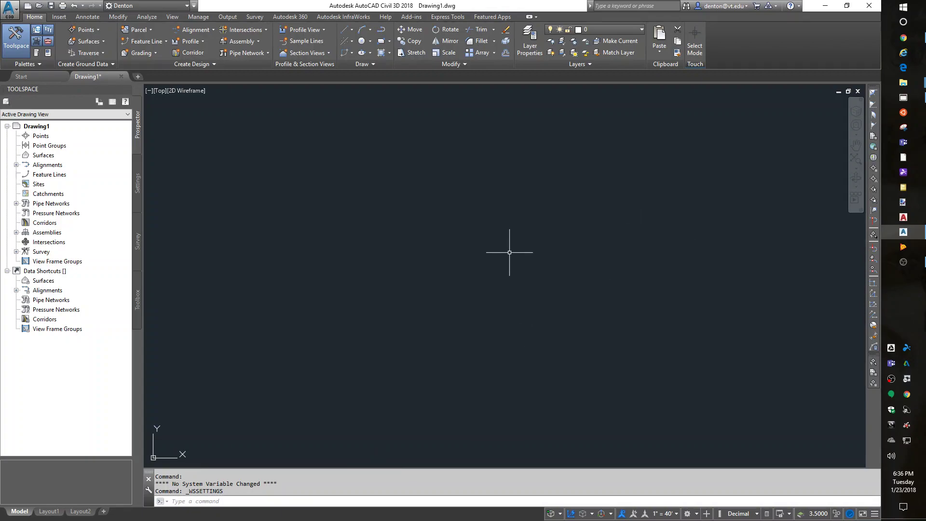
type("la")
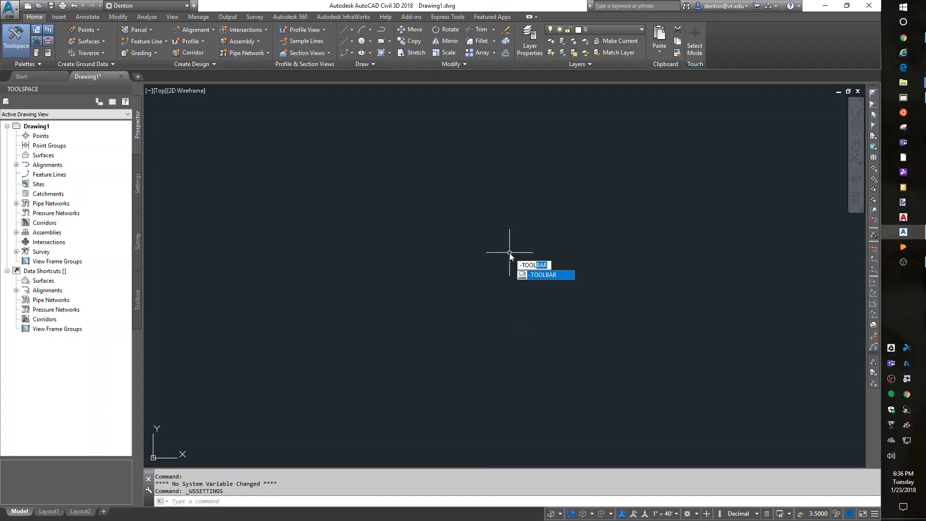
key("Return")
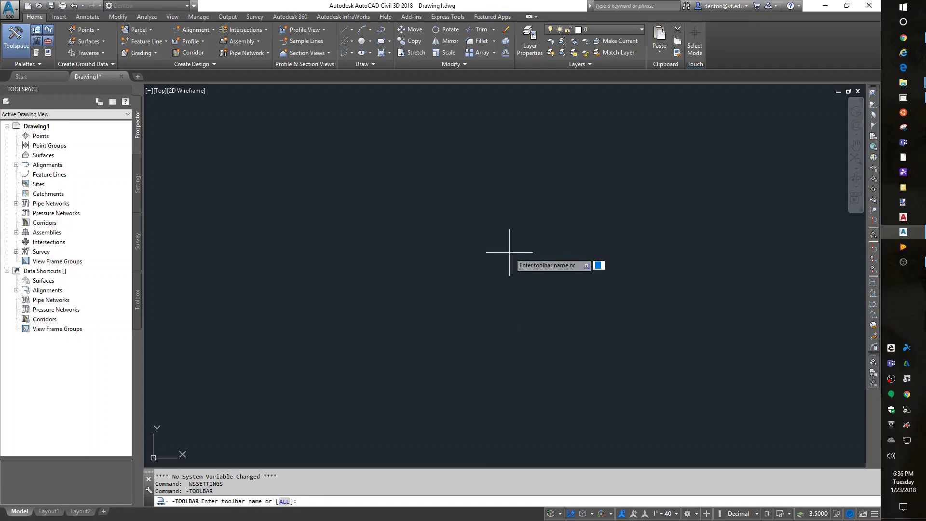
type("draw")
key("Return")
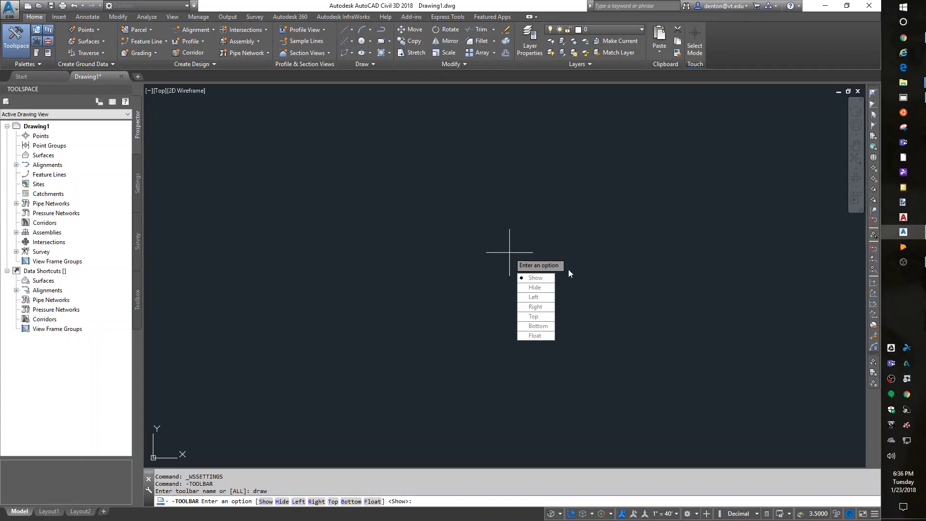
left_click(536, 278)
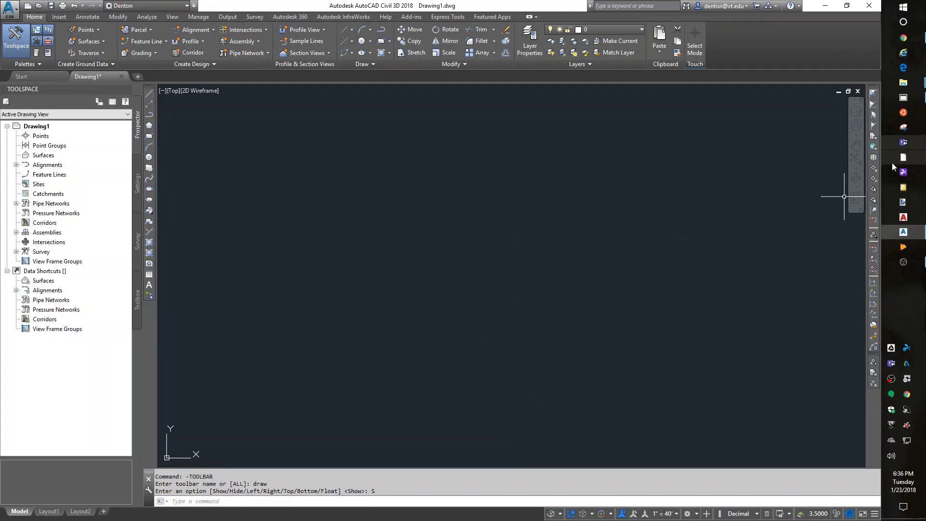
Add Coordinates, Model Space, Grid, Snap, Ortho, Polar, Object Snap, LineWeight, Transparency, Selection Cycling and others to the status bar.
left_click(875, 514)
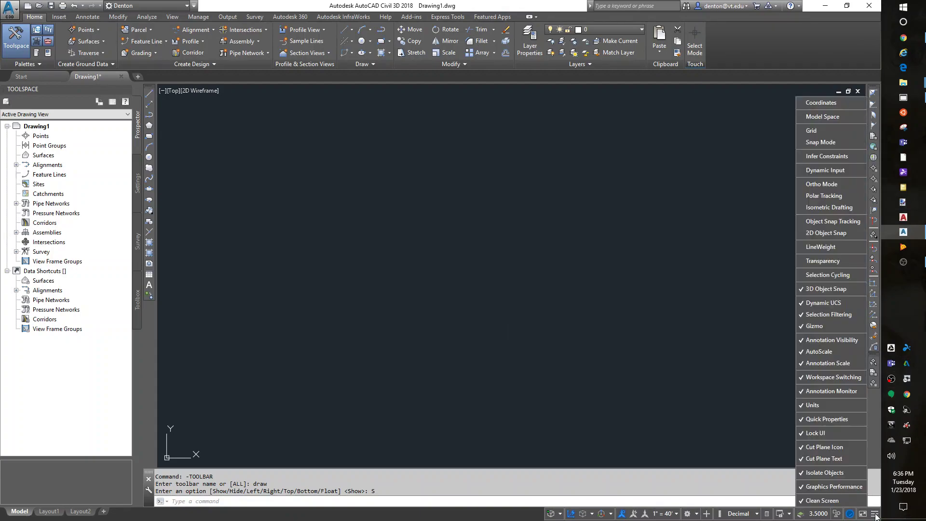
left_click(815, 102)
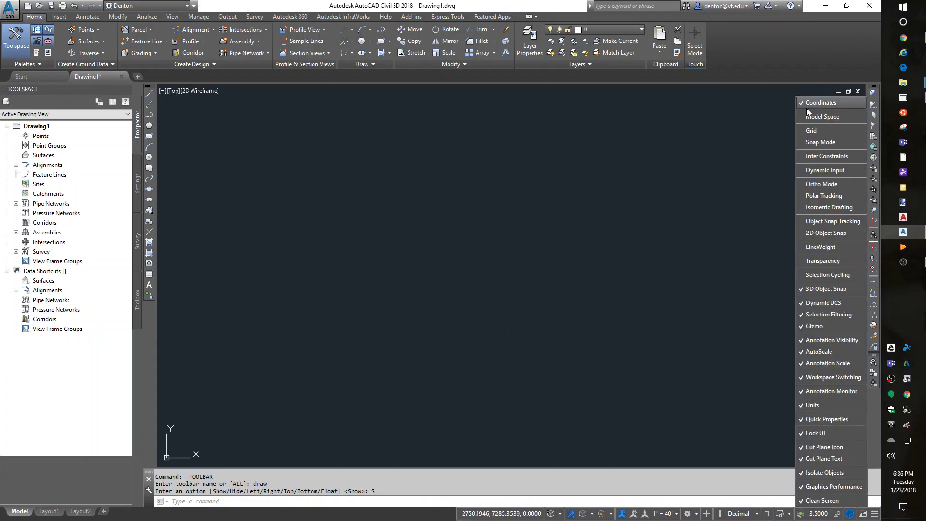
left_click(806, 116)
left_click(806, 130)
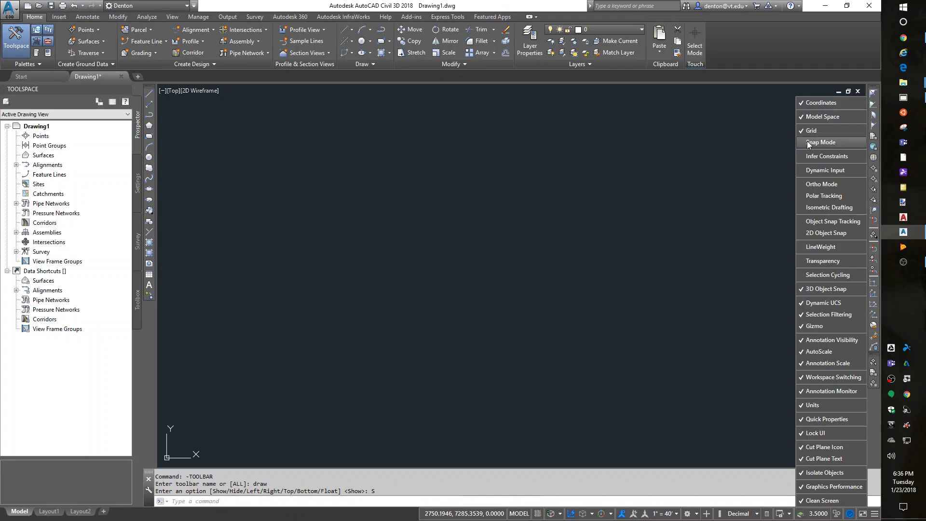
left_click(807, 141)
left_click(800, 156)
left_click(800, 169)
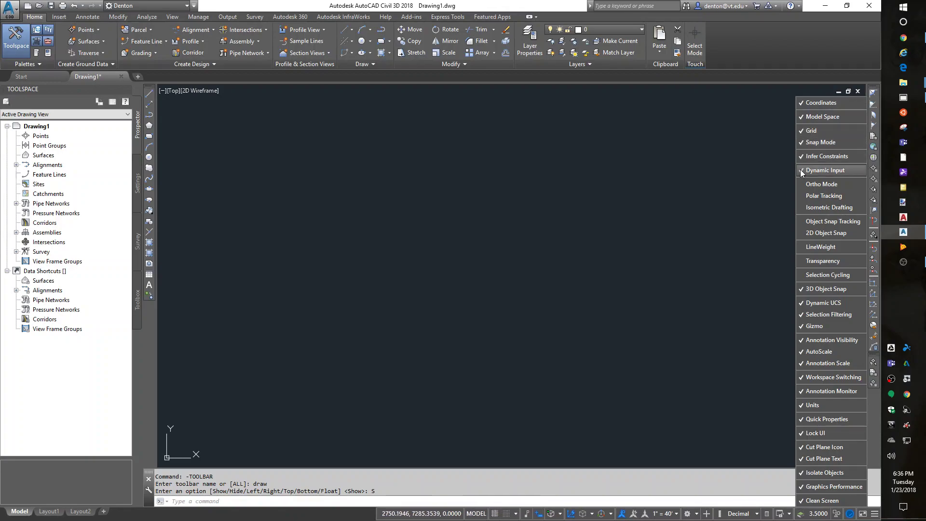
left_click(801, 184)
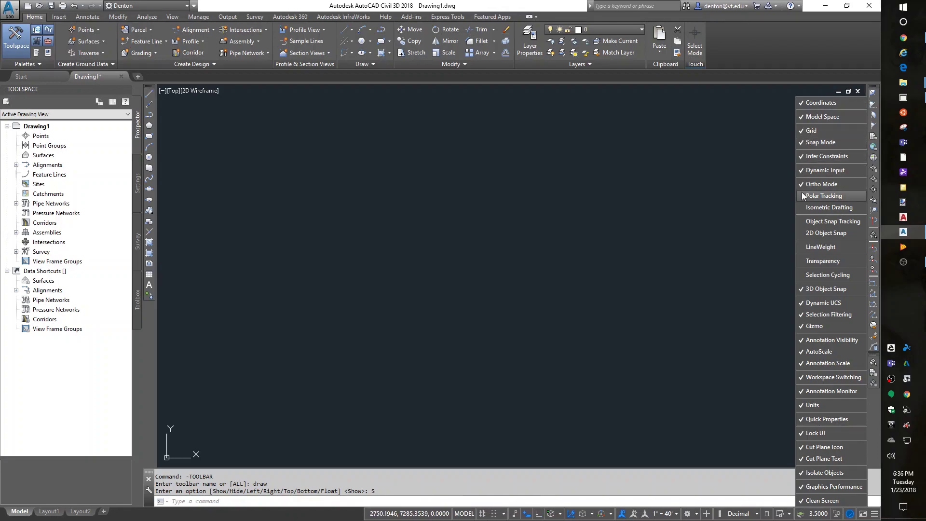
left_click(801, 196)
left_click(803, 209)
left_click(801, 222)
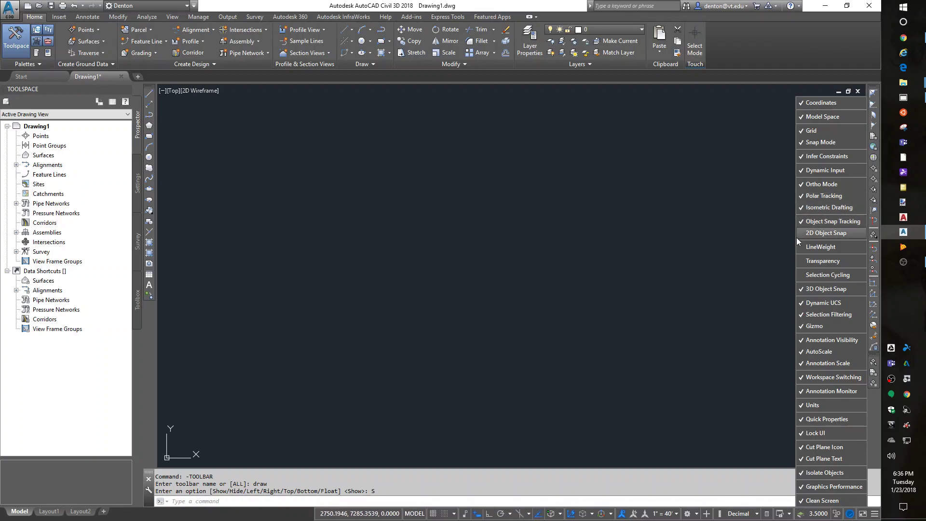
left_click(800, 233)
left_click(800, 246)
left_click(801, 260)
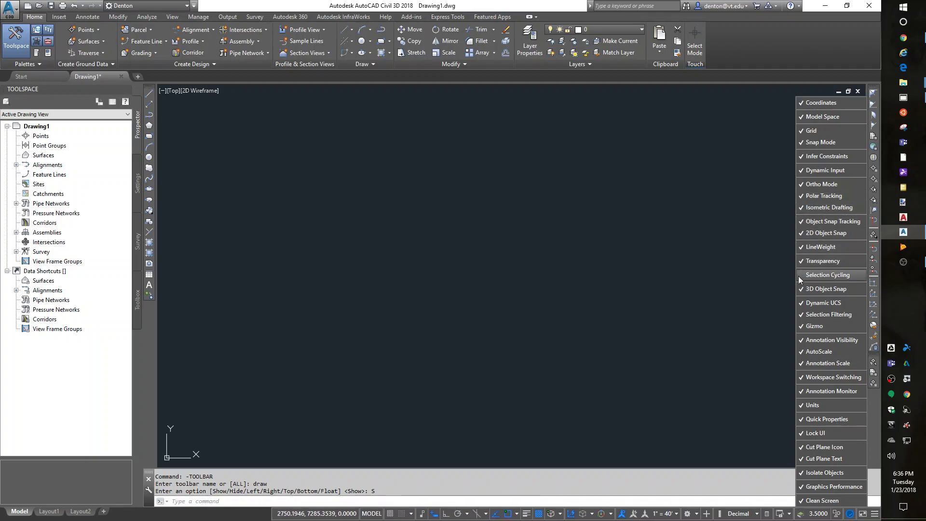
left_click(801, 274)
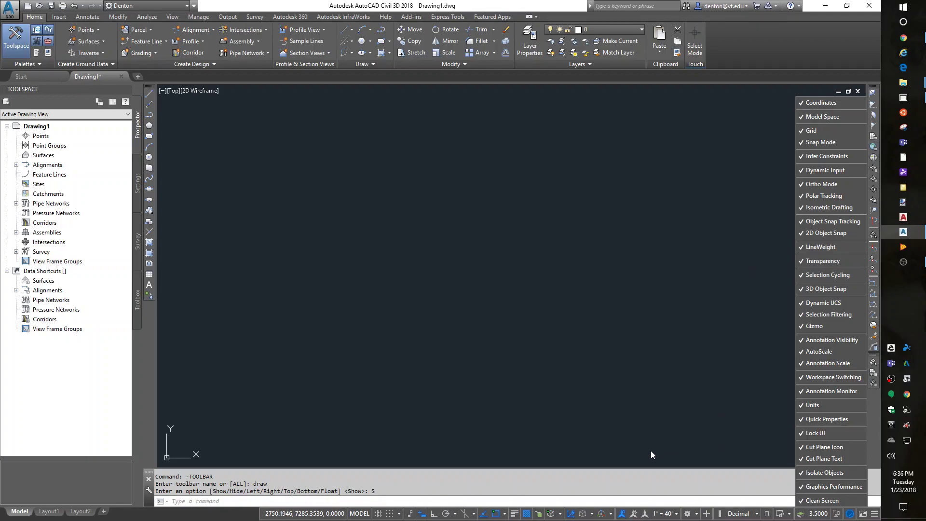
left_click(632, 401)
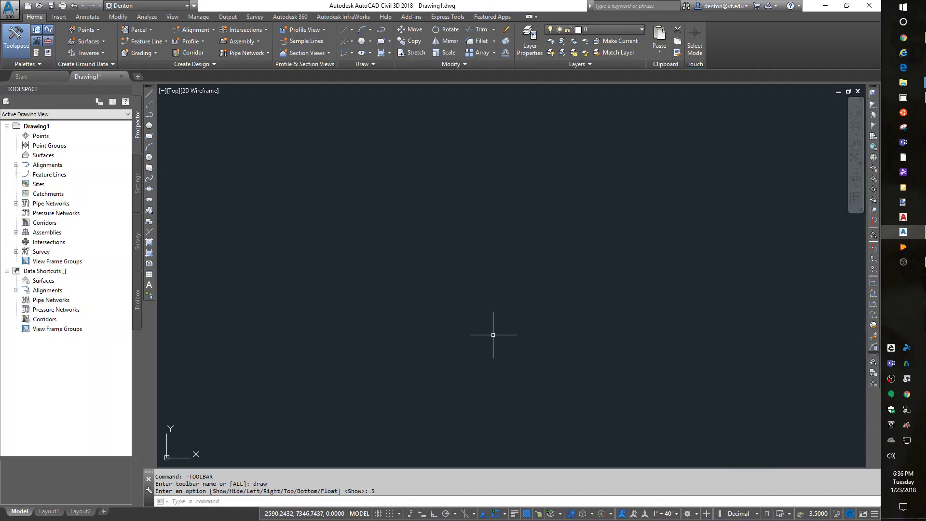
Show the Layers toolbar and keep layer 0 as the current layer.
right_click(149, 210)
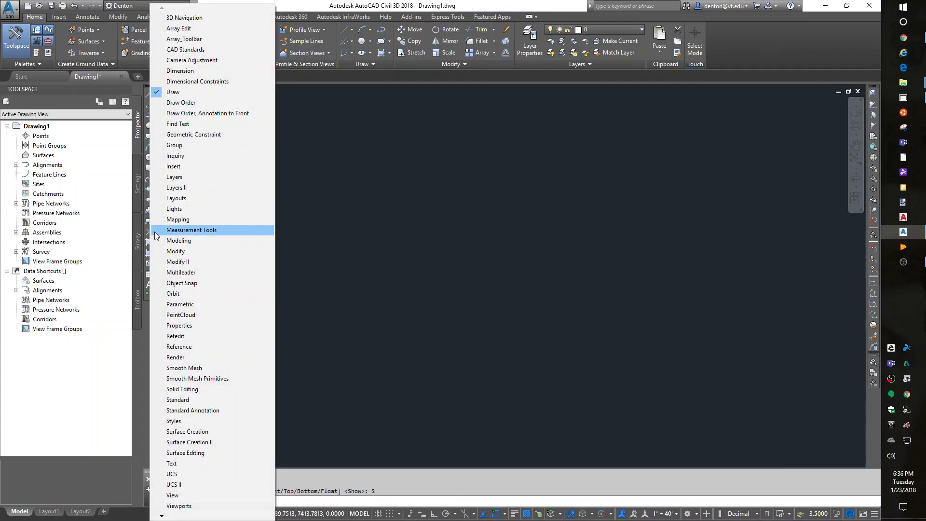
left_click(190, 177)
left_click(113, 89)
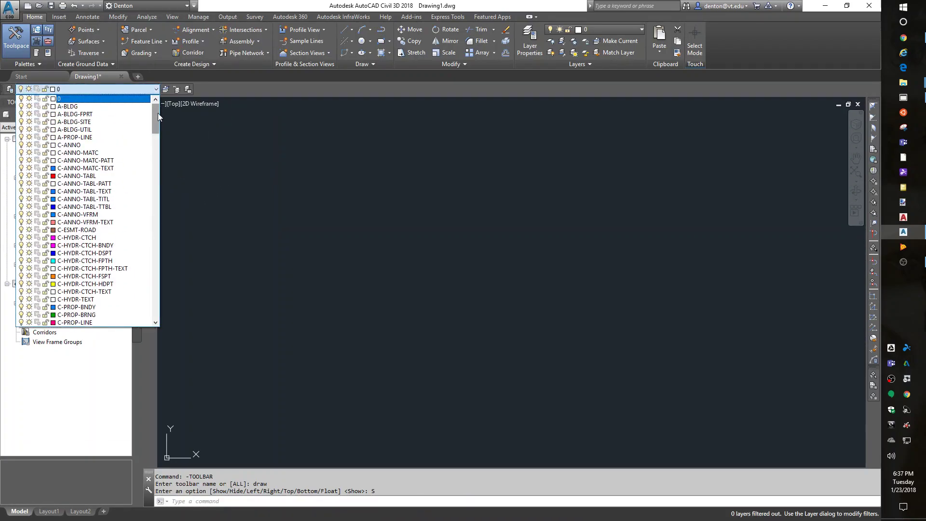
left_click_drag(157, 113, 147, 282)
scroll(146, 304, "up", 15)
left_click(92, 91)
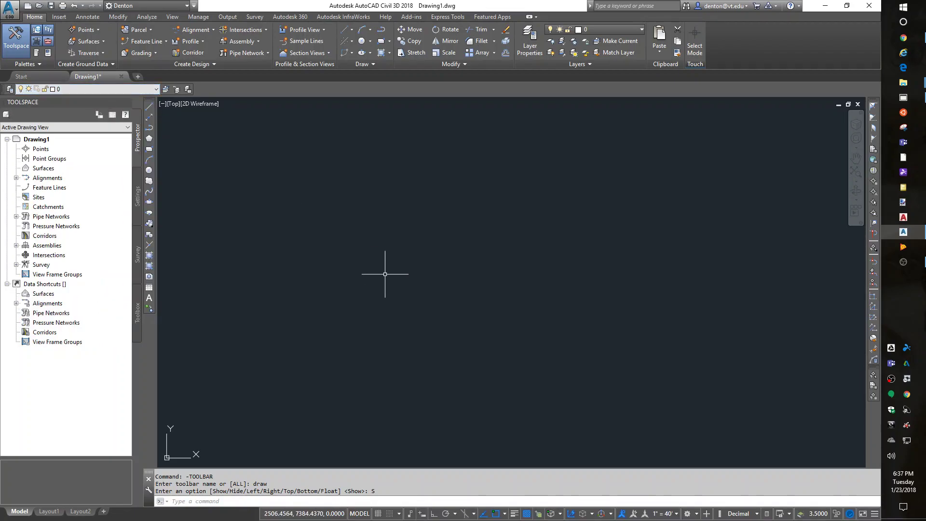
Browse the toolbar groups shortcut menu, then dismiss it without changes.
right_click(249, 92)
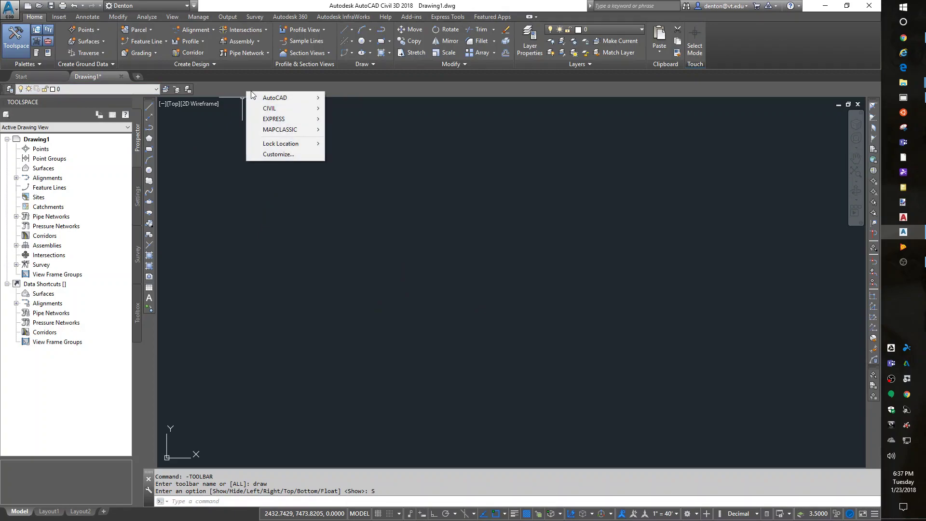
mouse_move(280, 130)
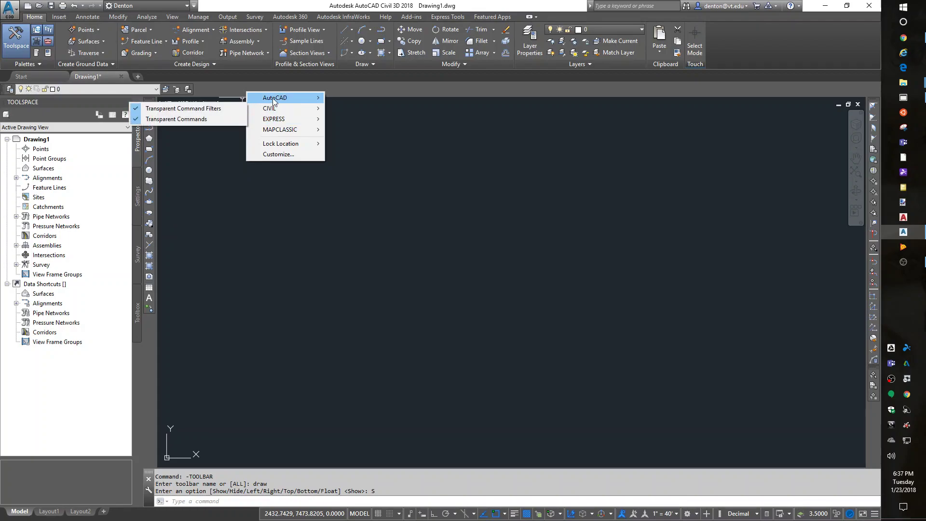
mouse_move(273, 99)
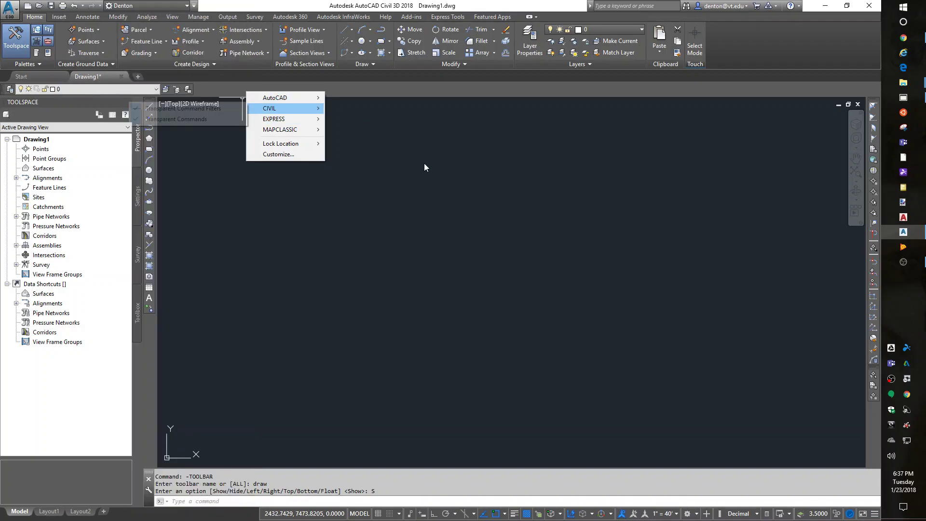
left_click(424, 164)
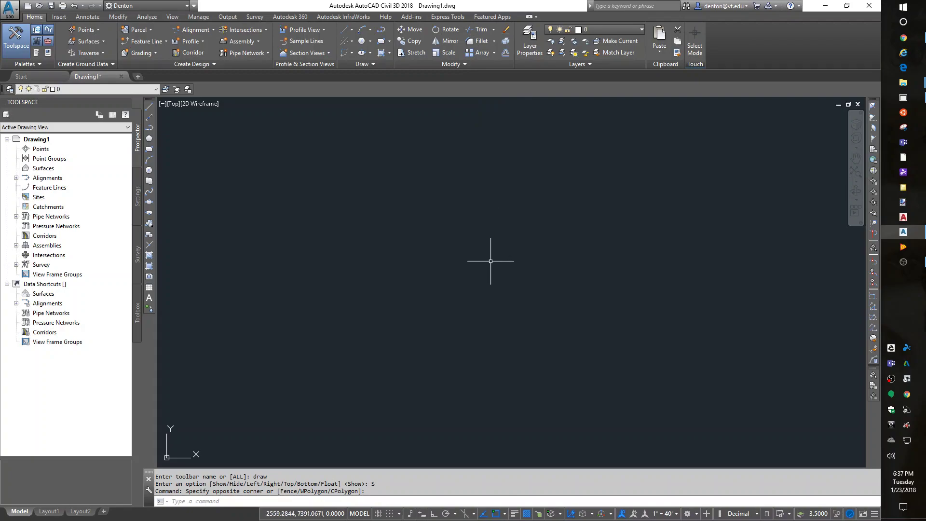
Set MENUBAR to 1 to show the classic menu bar and browse the Map menu.
type("MENU")
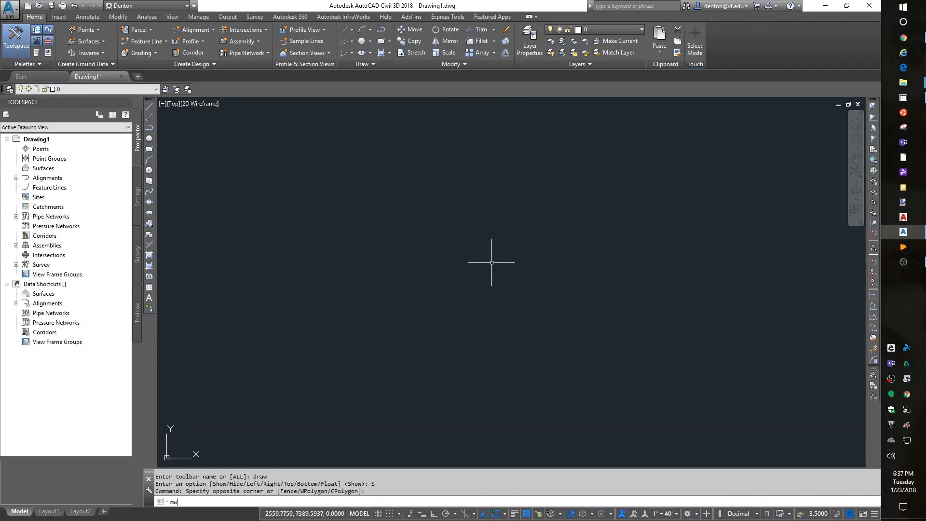
type("BAR")
key("Return")
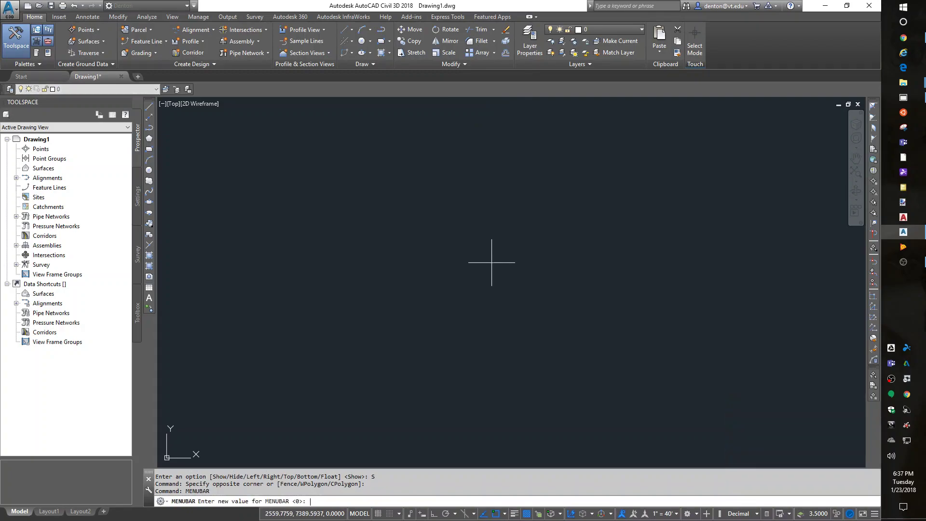
type("1")
key("Return")
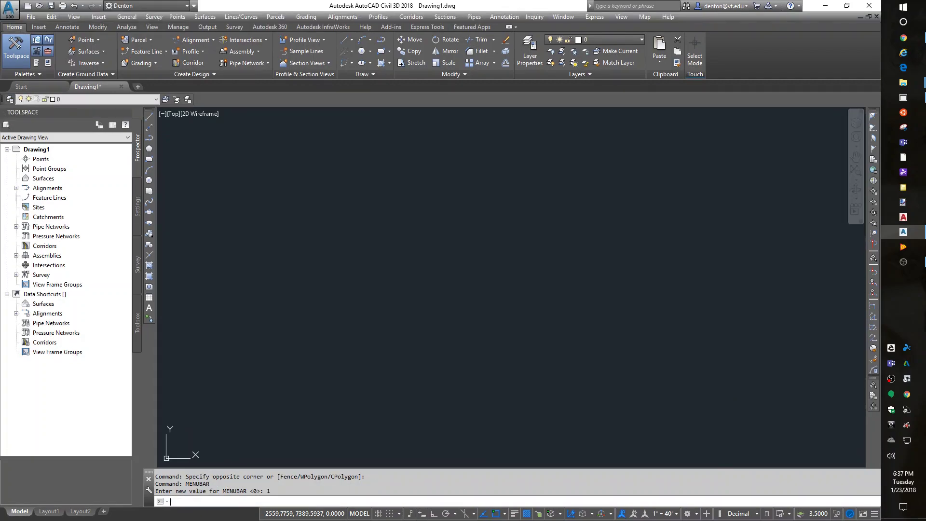
left_click(645, 16)
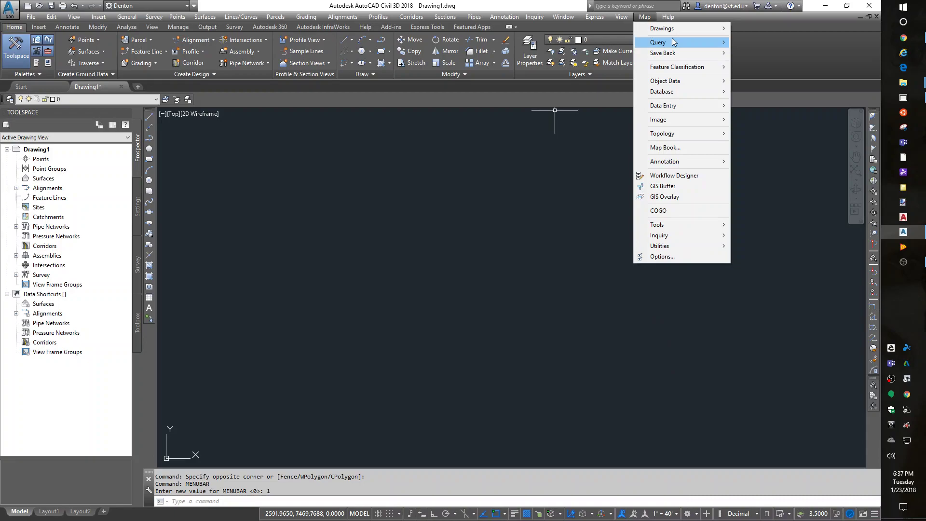
mouse_move(668, 18)
left_click(600, 252)
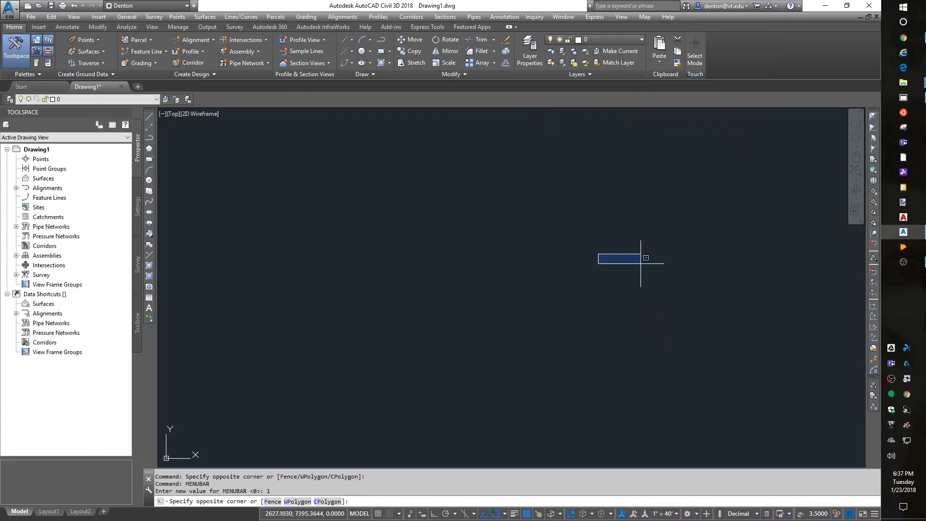
left_click(622, 331)
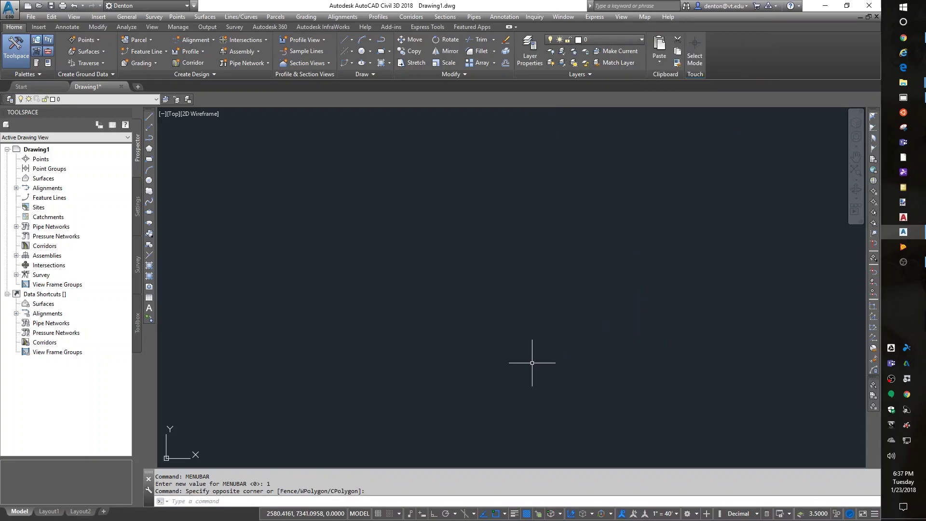
In MENULOAD, select the MAPCLASSIC customization group and close the dialog.
type("menuloafd")
key("Return")
left_click(380, 247)
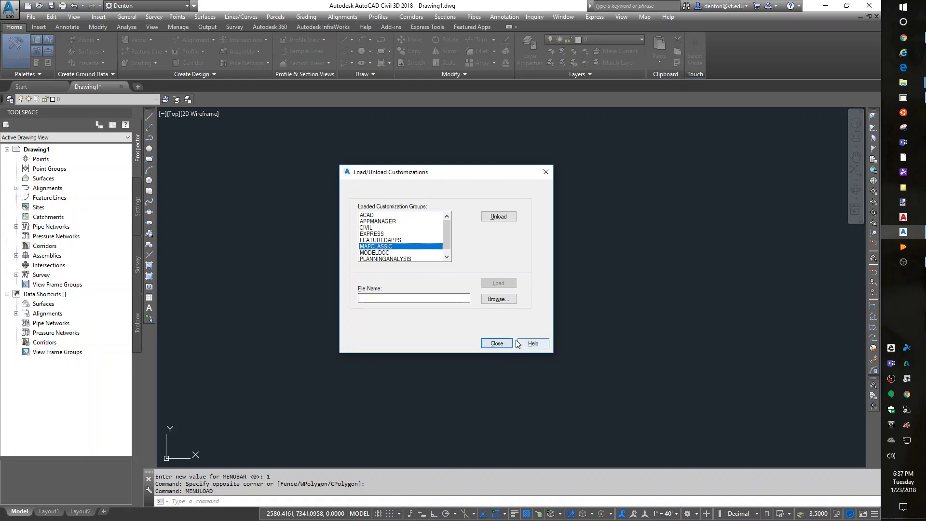
left_click(499, 343)
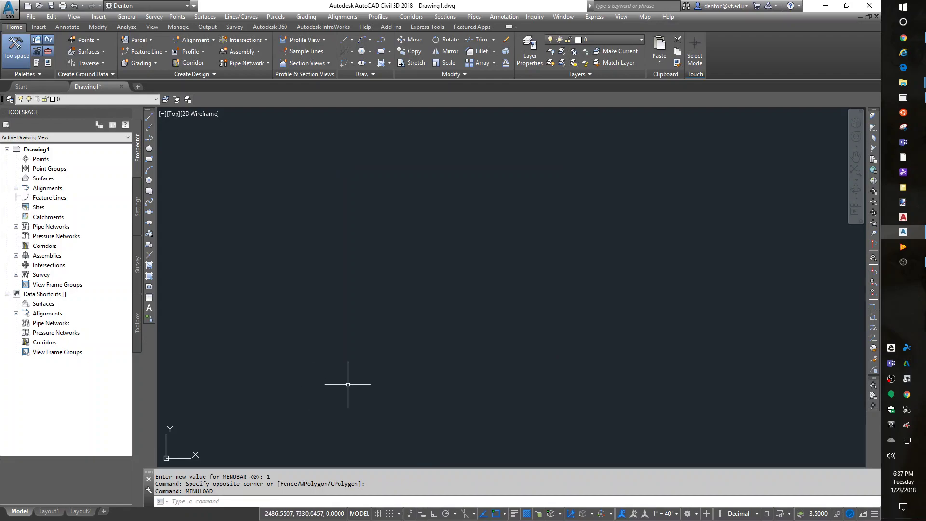
Open Options from the command line and expand the Files tab's Support File Search Path.
right_click(557, 483)
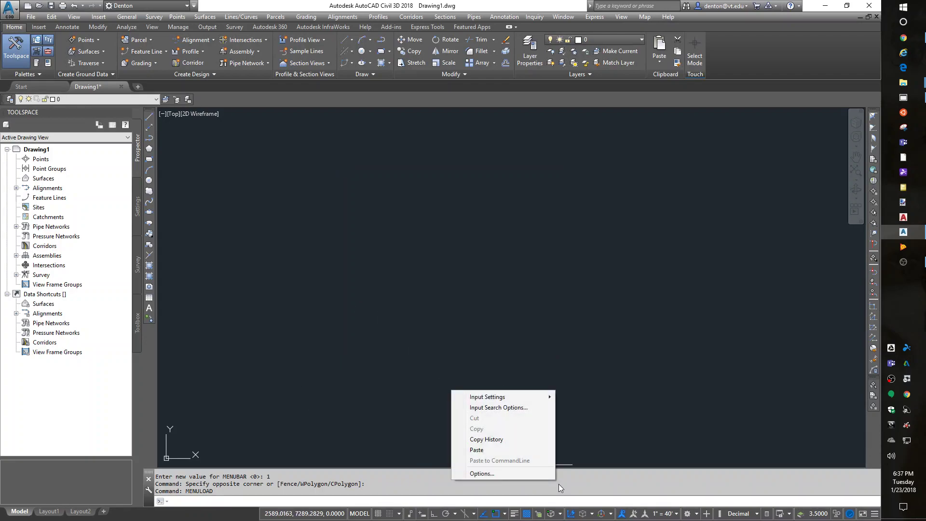
left_click(515, 477)
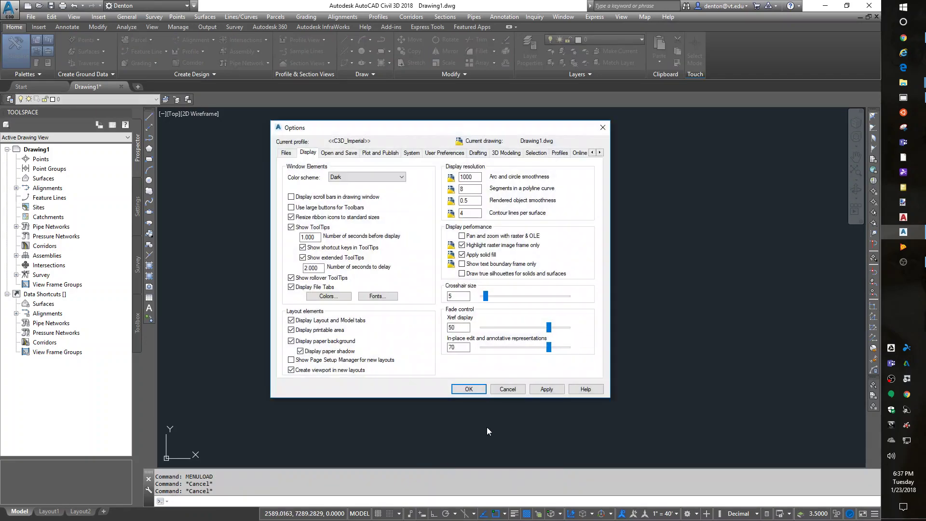
left_click(286, 153)
left_click(289, 179)
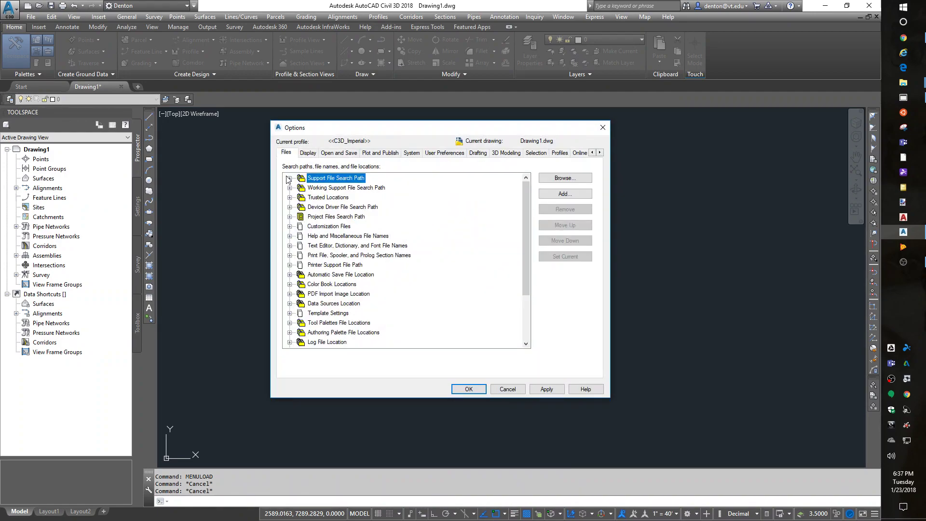
left_click(289, 178)
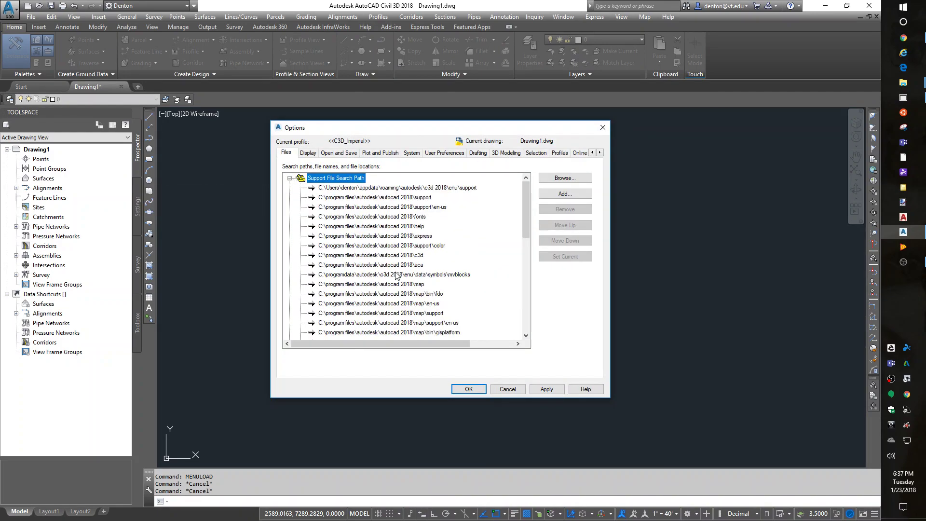
scroll(396, 269, "down", 3)
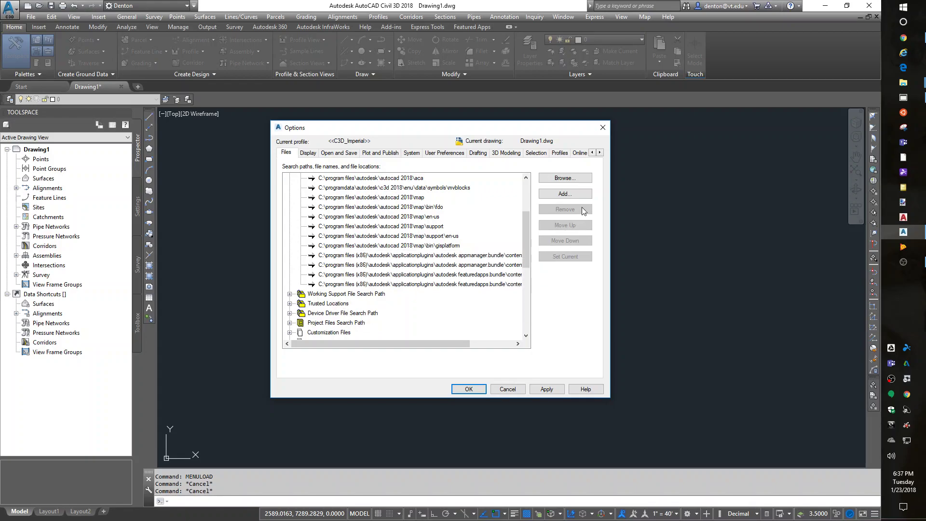
Add C:\VT CAD Tools as a new support path and apply the options.
left_click(574, 195)
left_click(562, 180)
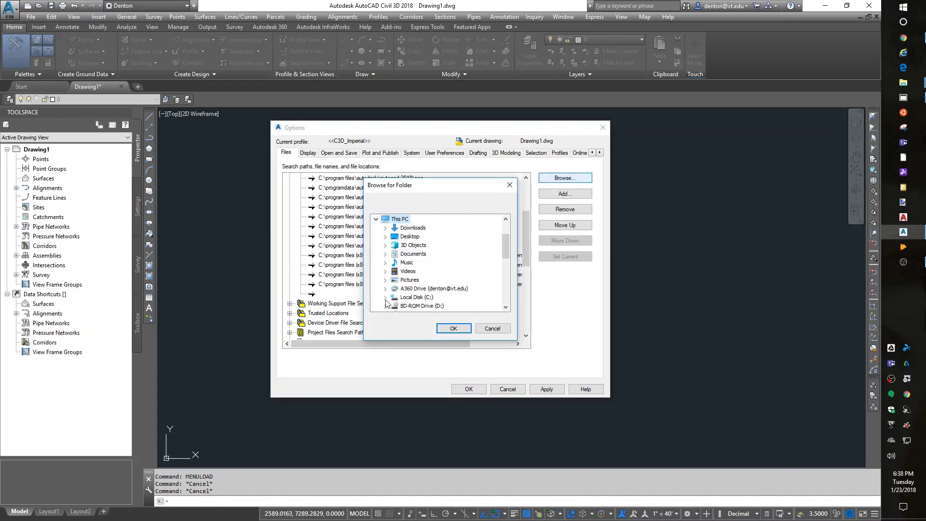
left_click(385, 297)
scroll(423, 292, "down", 2)
scroll(423, 292, "down", 1)
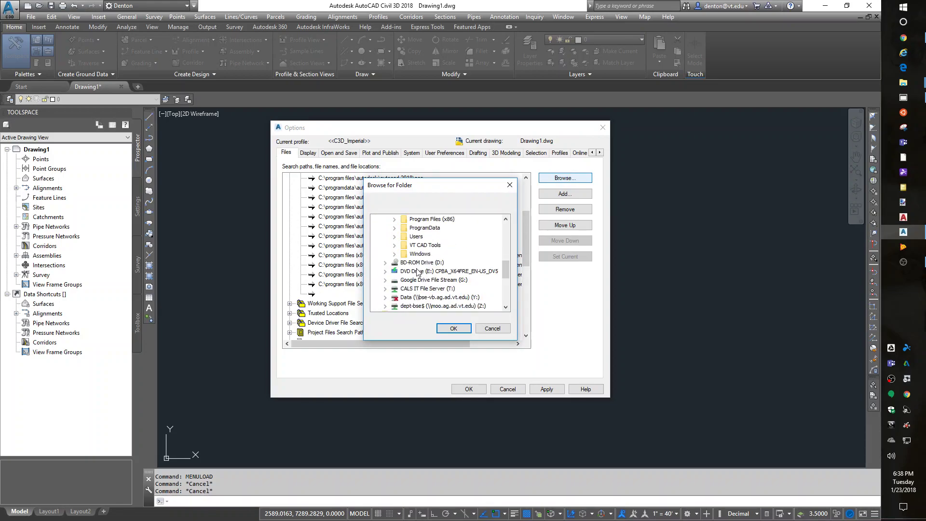
left_click(424, 246)
left_click(453, 328)
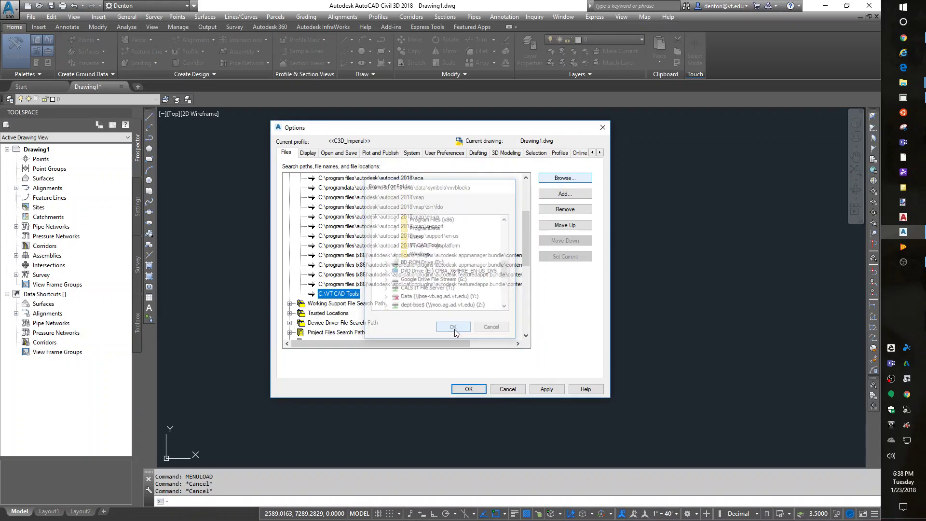
left_click(468, 388)
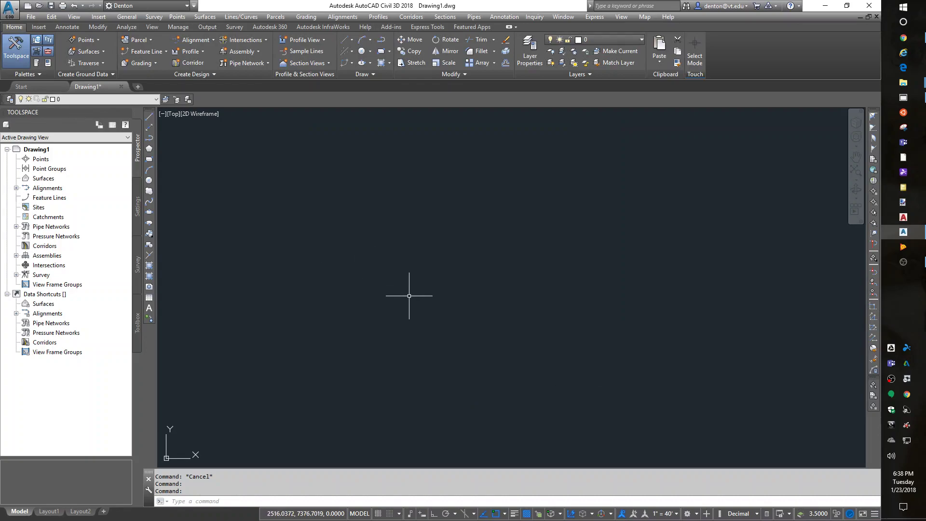
Quit Civil 3D without saving the drawing and relaunch it from the taskbar.
left_click(869, 6)
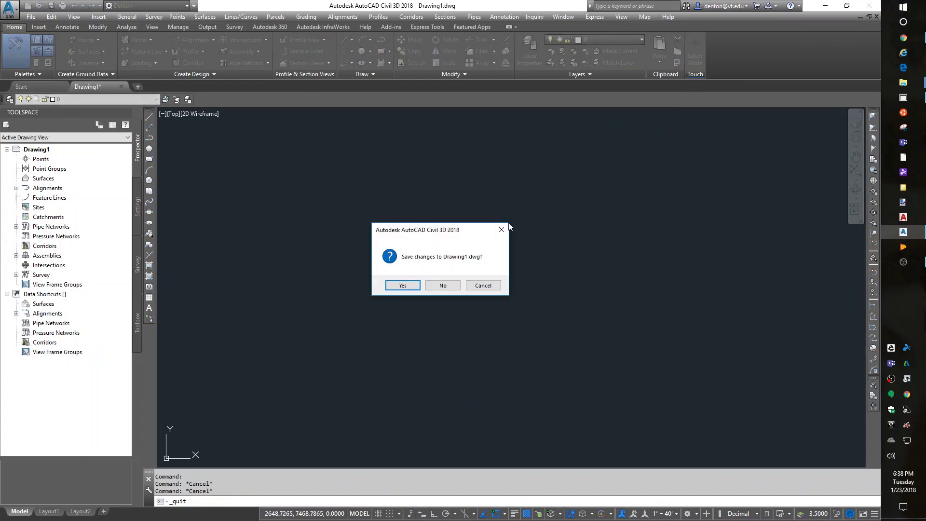
left_click(443, 285)
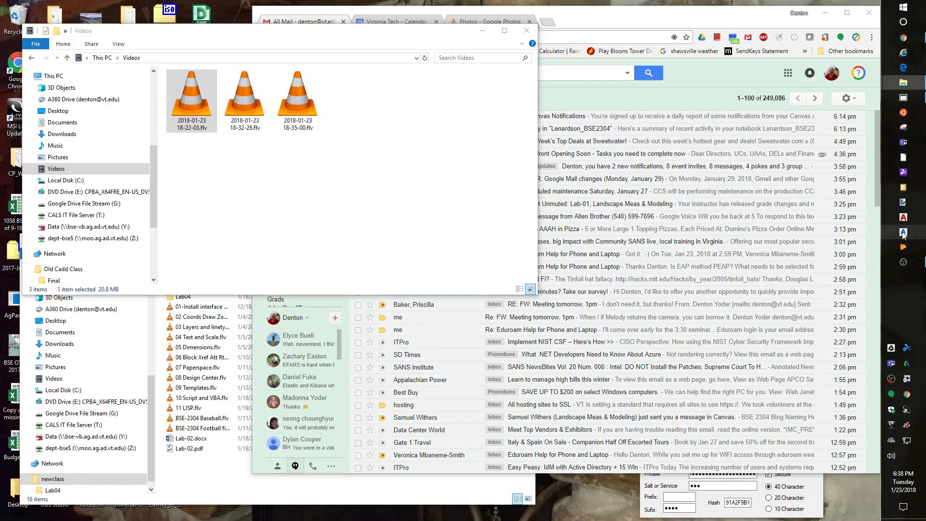
left_click(903, 233)
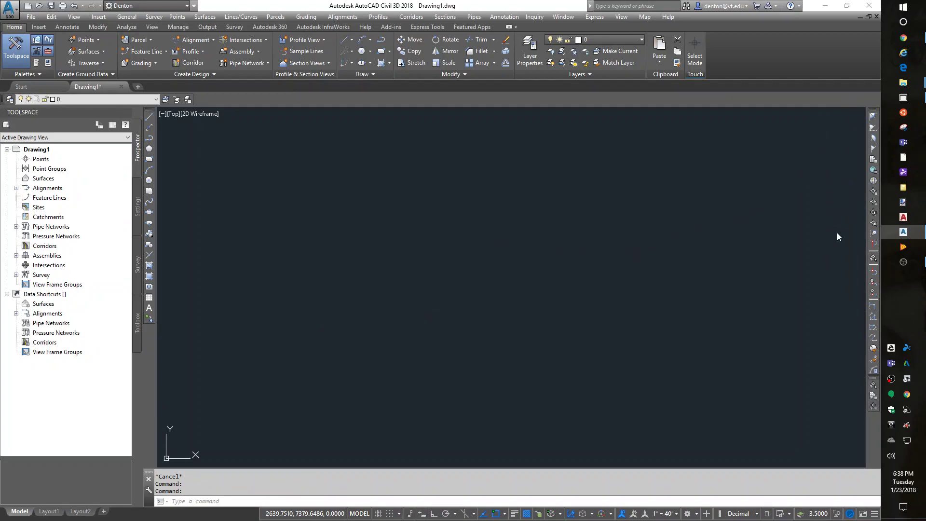
Open File Explorer with Win+E and browse to the VT CAD Tools folder on Local Disk (C:).
left_click(478, 300)
left_click(575, 341)
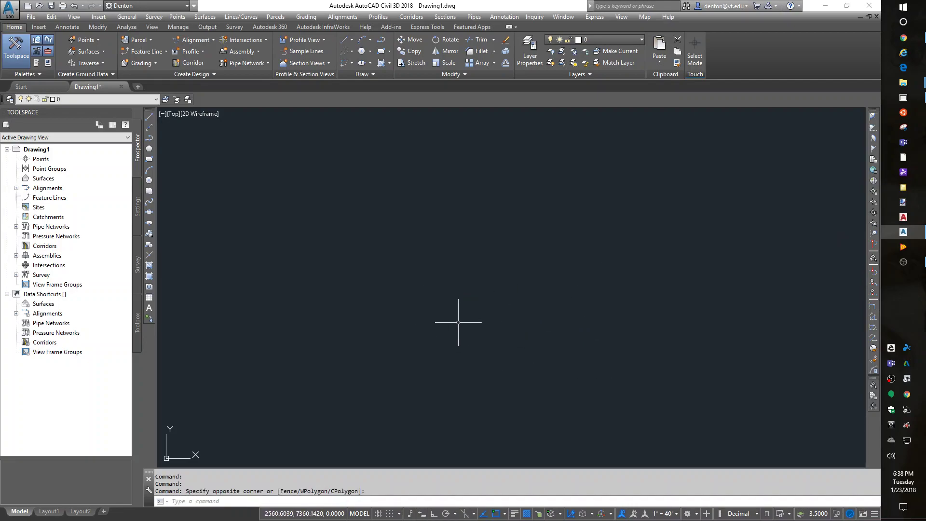
key("super+e")
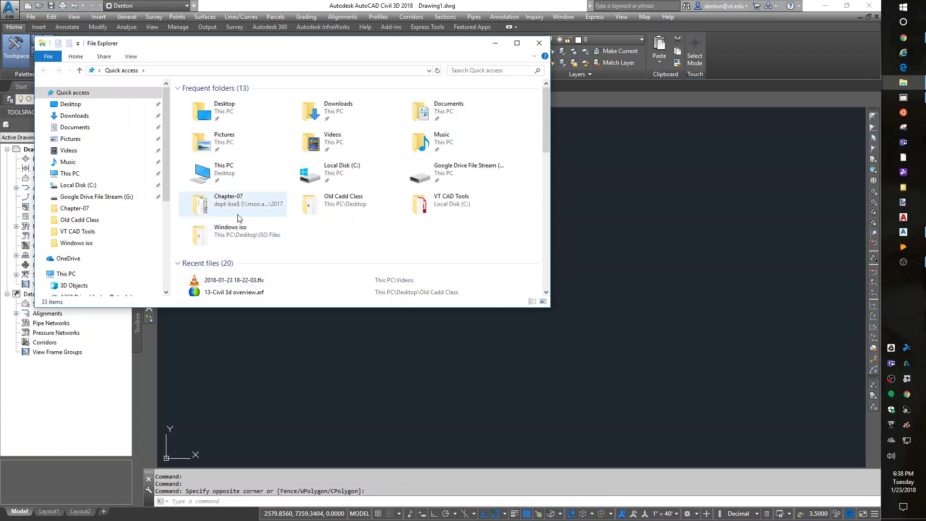
left_click(62, 186)
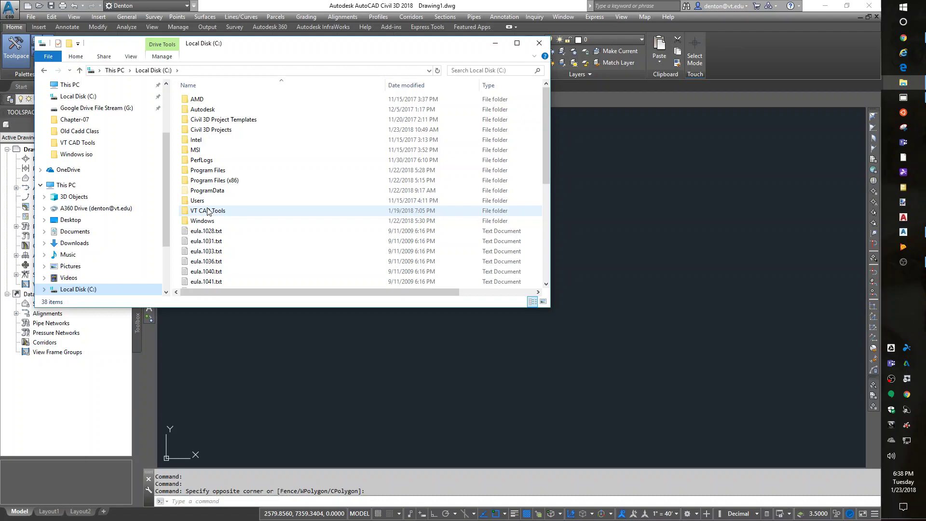
double_click(208, 211)
double_click(205, 211)
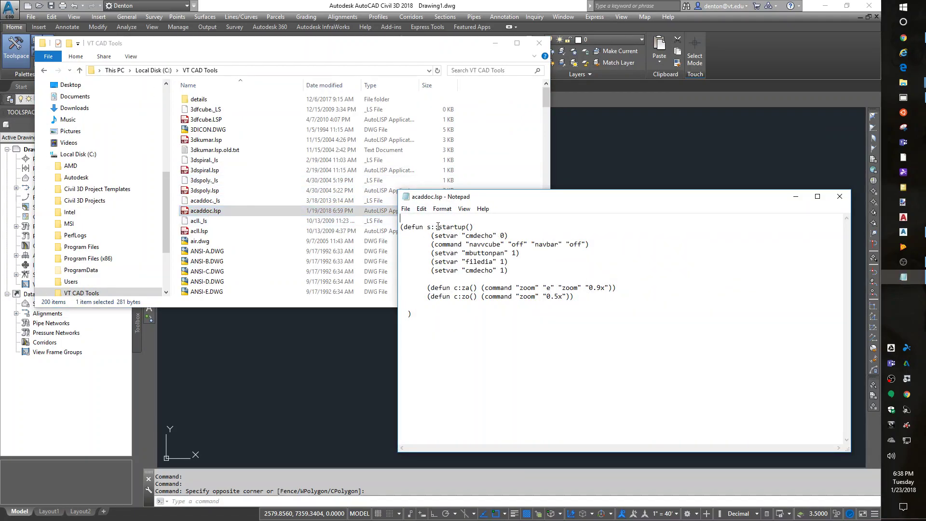
left_click_drag(438, 227, 486, 225)
left_click_drag(468, 245, 593, 245)
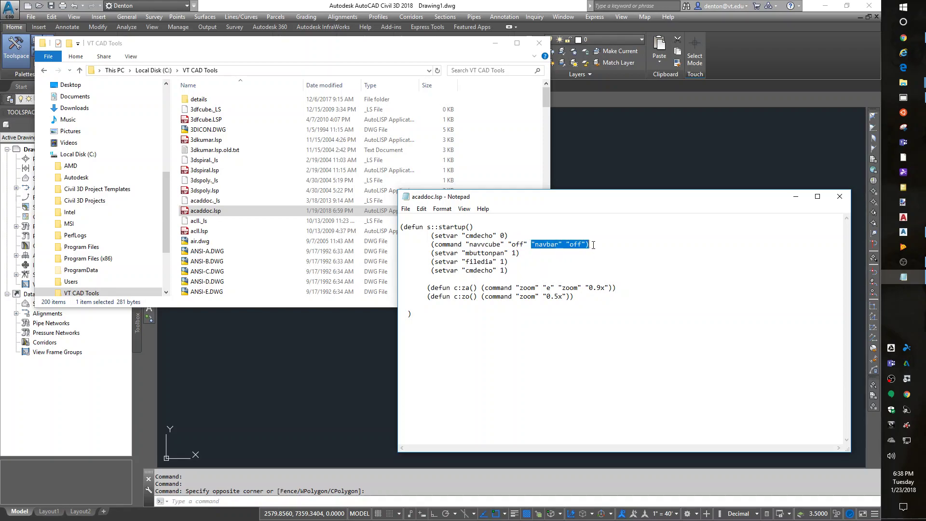
left_click(535, 255)
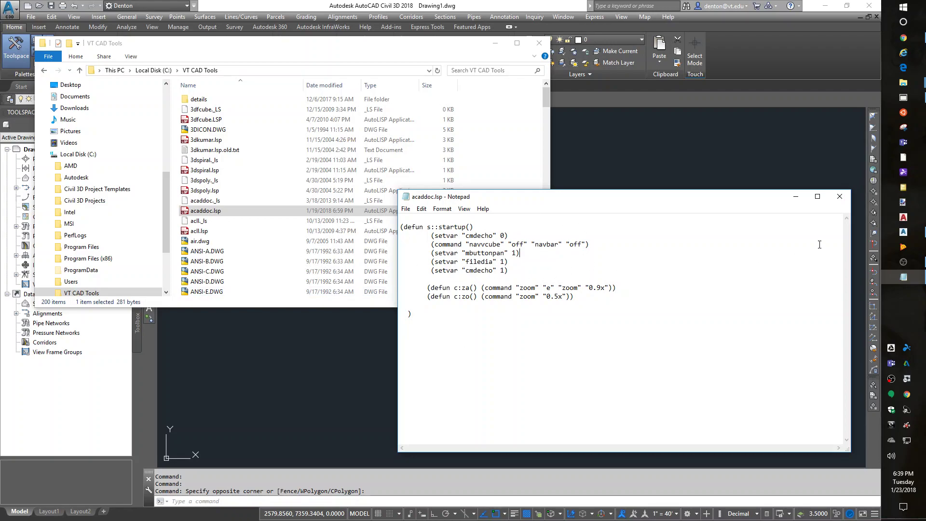
left_click(840, 197)
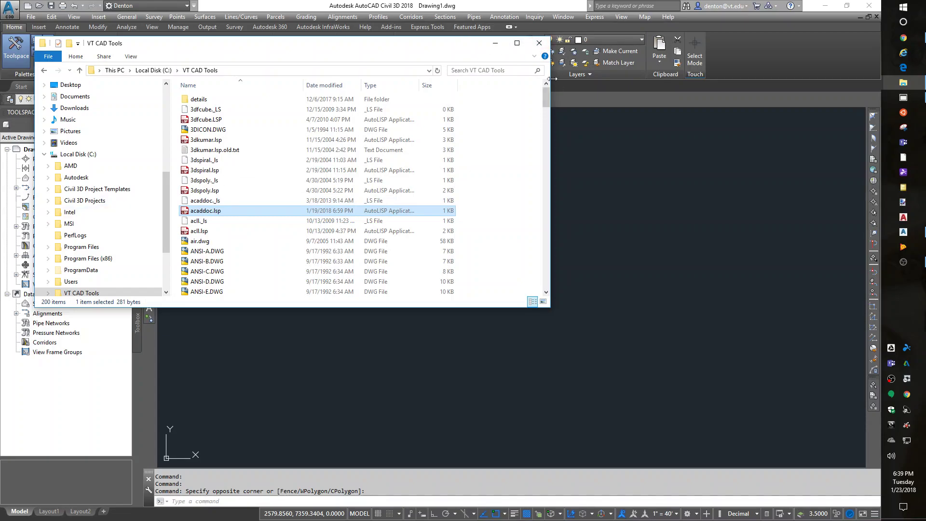
Close the VT CAD Tools Explorer window to return to Civil 3D.
left_click(540, 44)
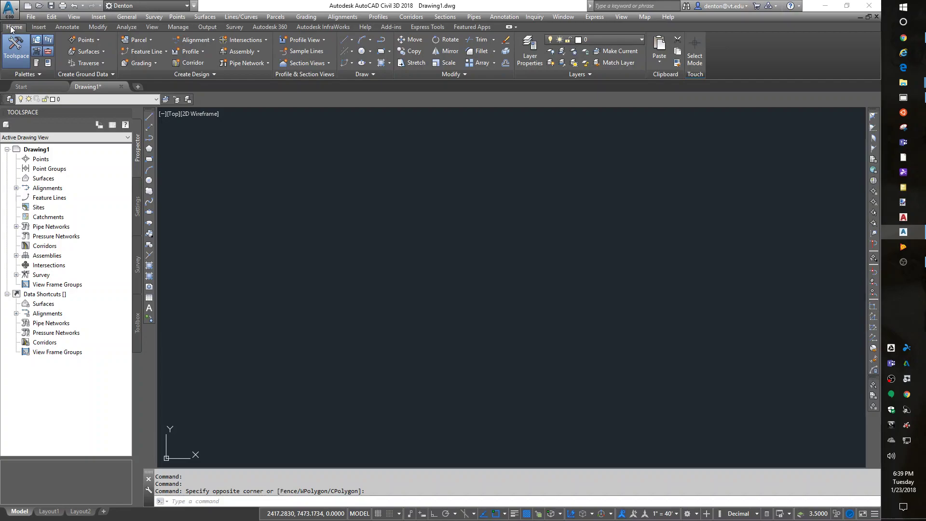
Toggle Toolspace back on, view its Settings and Survey tabs, then return to Prospector.
left_click(15, 48)
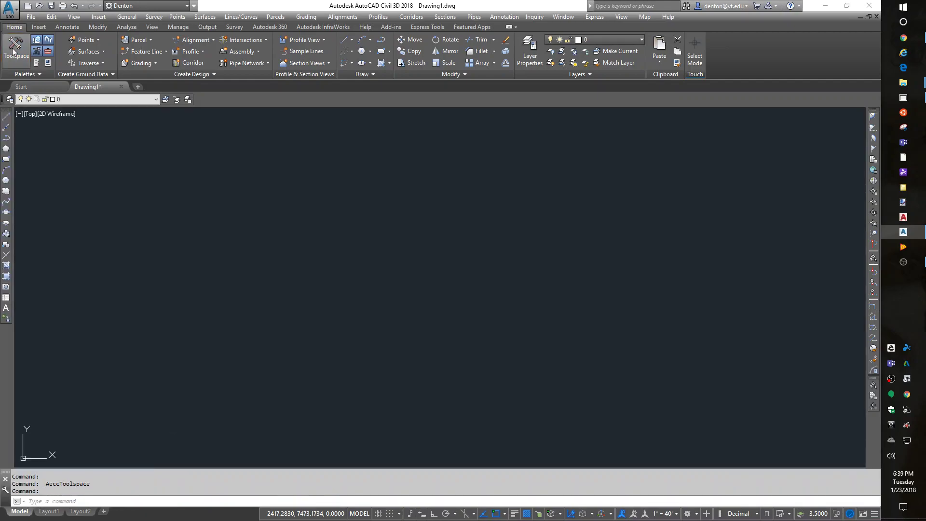
left_click(15, 51)
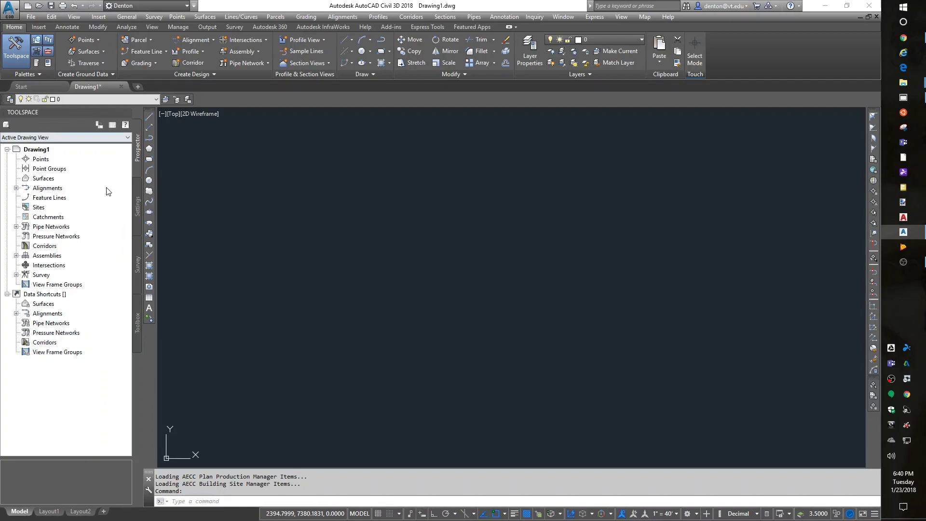
left_click(137, 205)
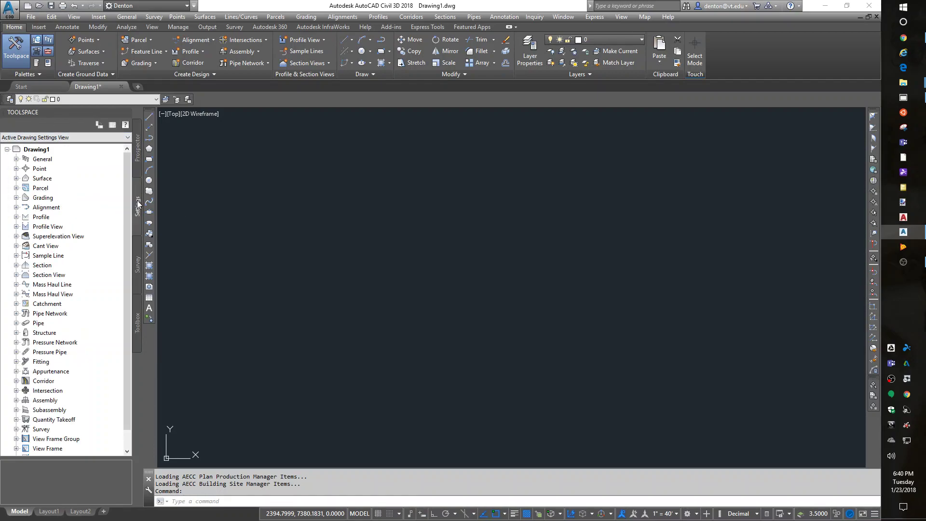
right_click(42, 150)
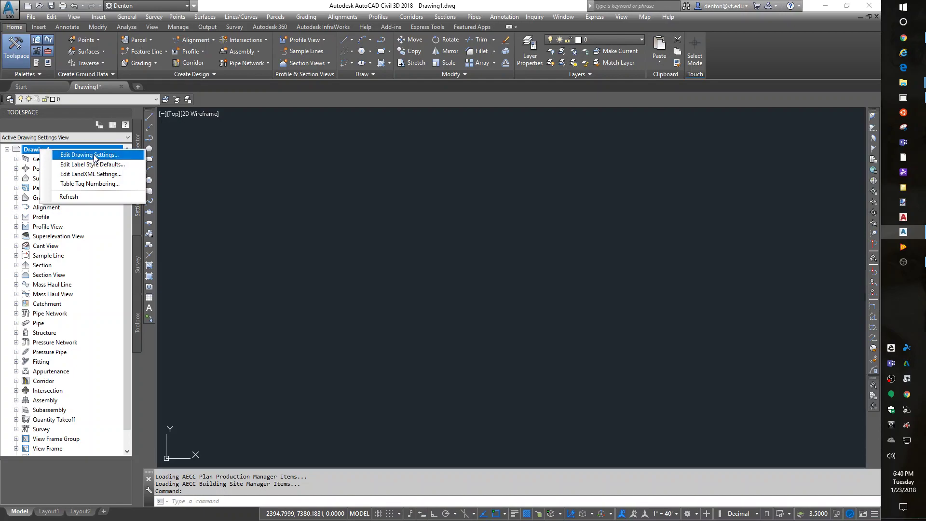
left_click(23, 151)
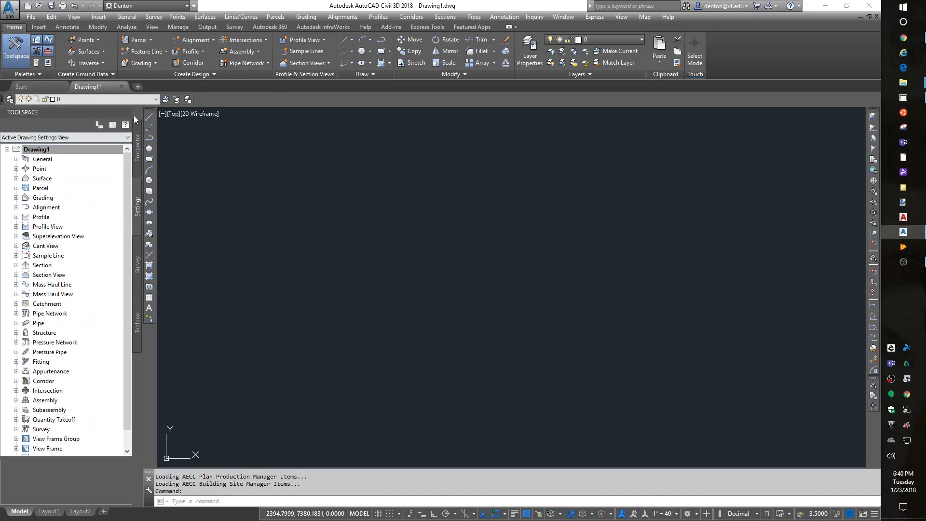
left_click(138, 267)
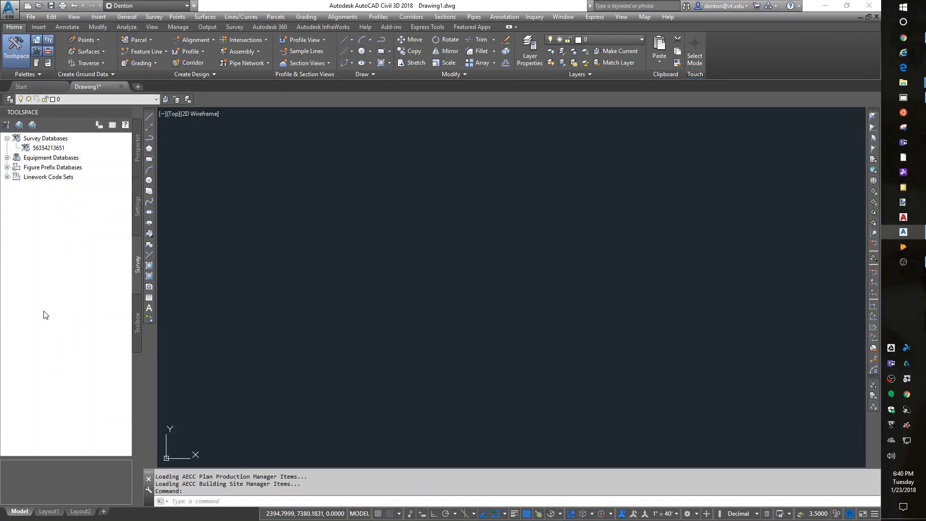
left_click(137, 153)
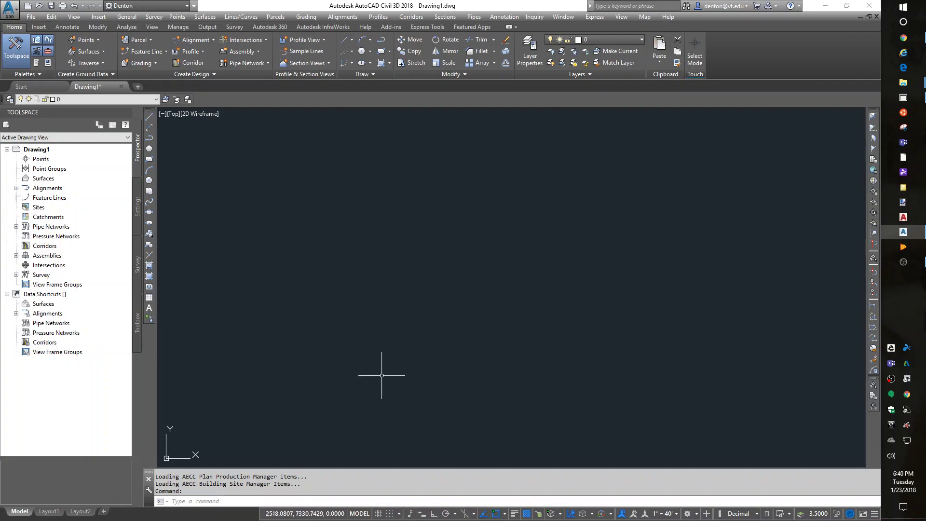
left_click(79, 100)
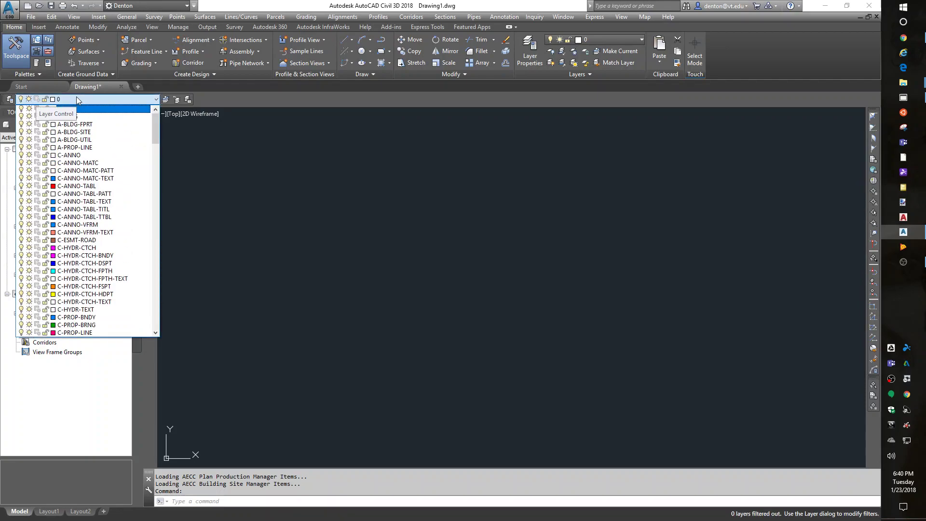
left_click(92, 109)
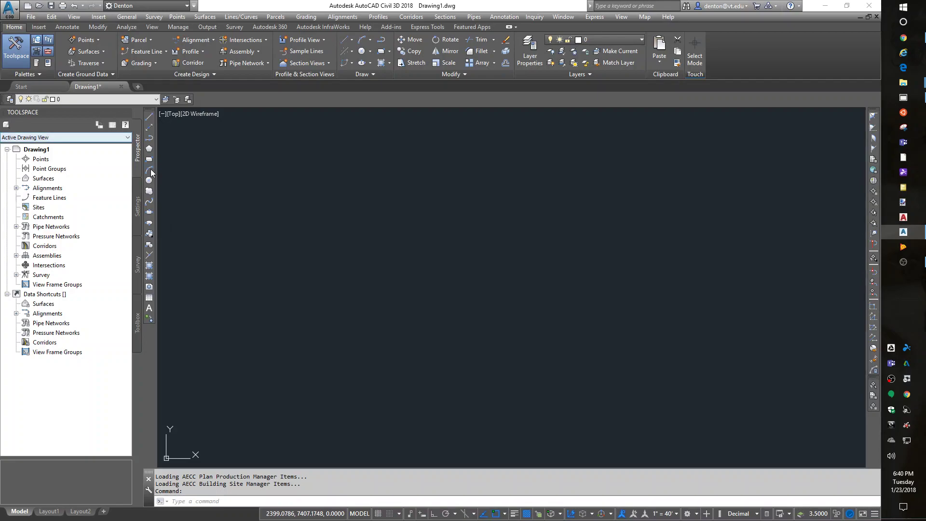
Inspect Drawing1's Point label styles in Toolspace Settings, then close Drawing1 without saving.
left_click(137, 198)
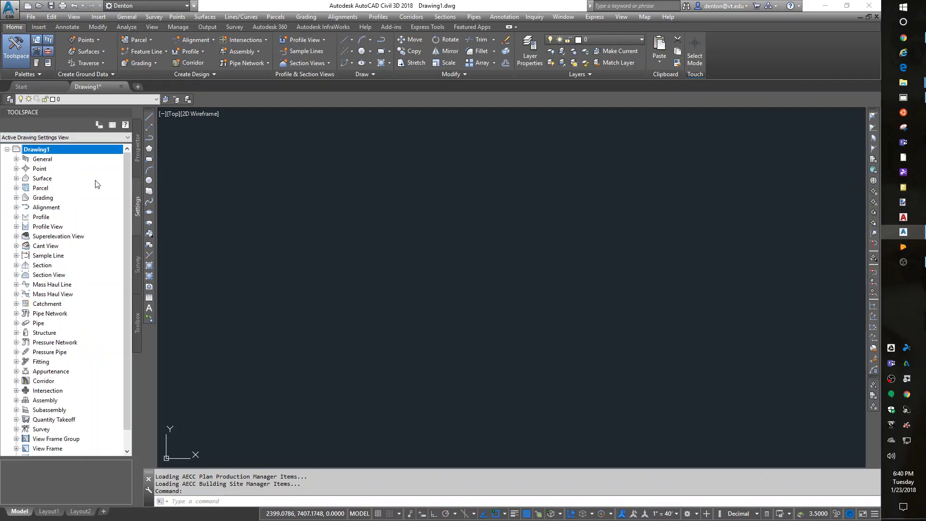
left_click(15, 169)
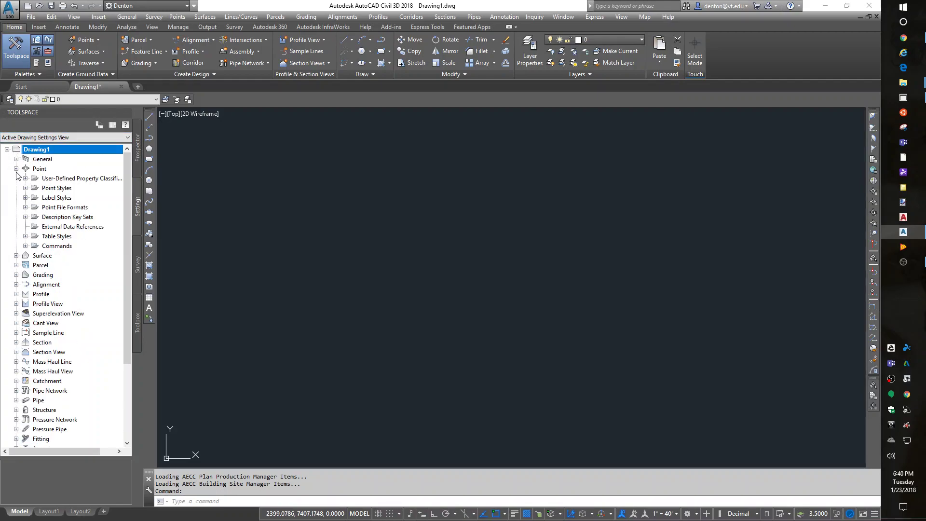
left_click(25, 197)
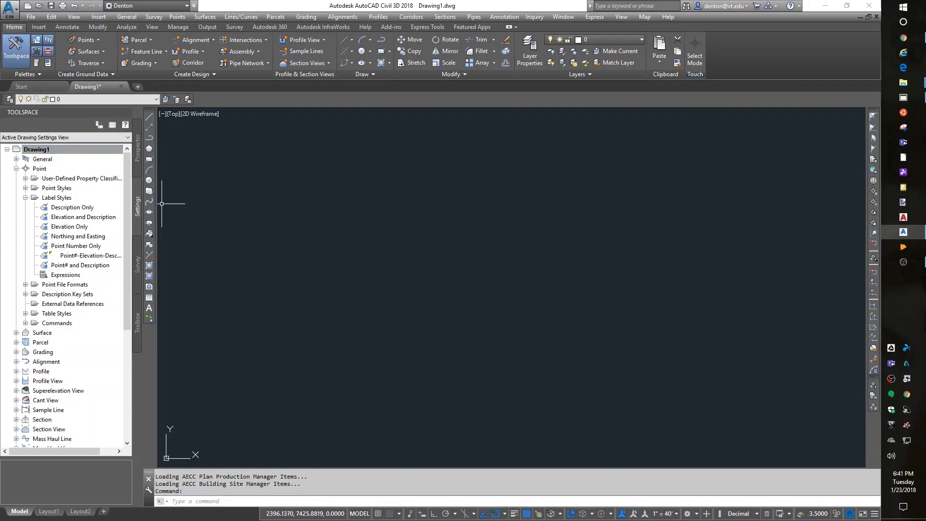
left_click(121, 87)
left_click(443, 285)
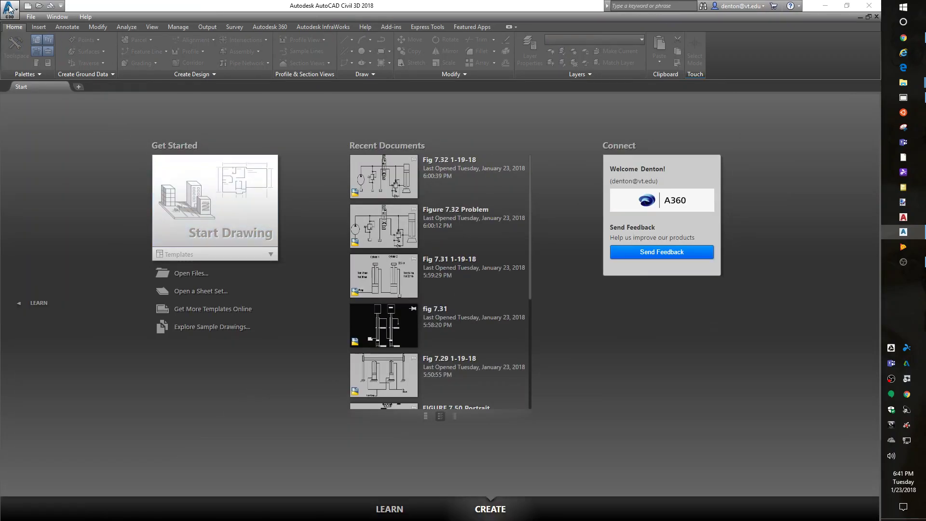
Create a blank Drawing2, check its layer list, discard it, and start a new drawing from a template.
left_click(28, 6)
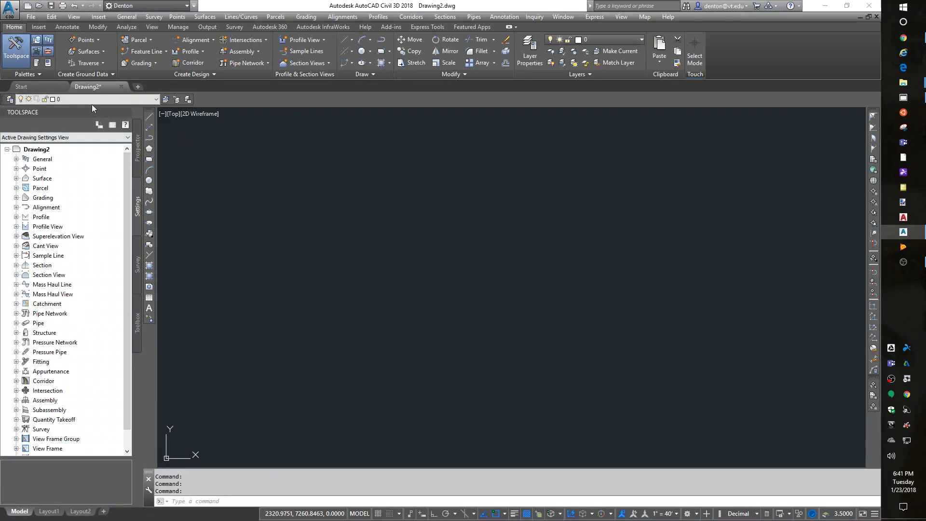
left_click(89, 99)
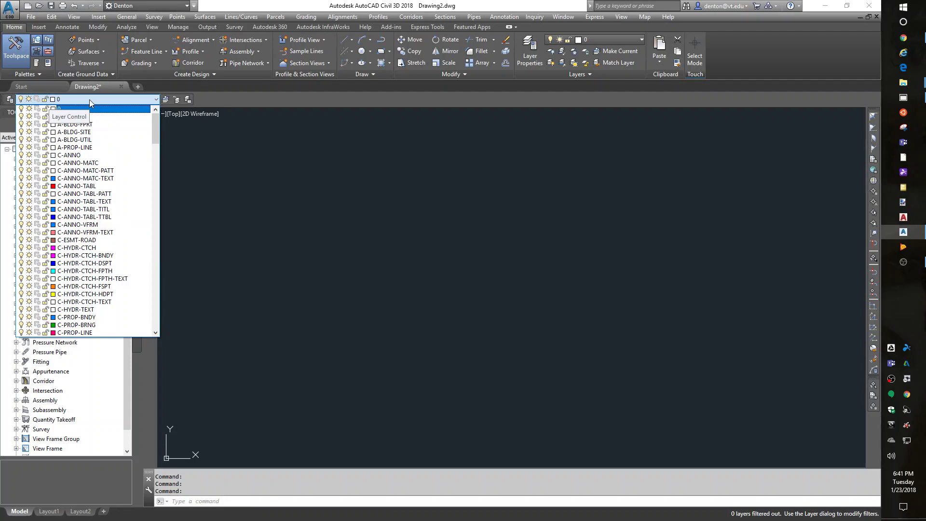
left_click(121, 87)
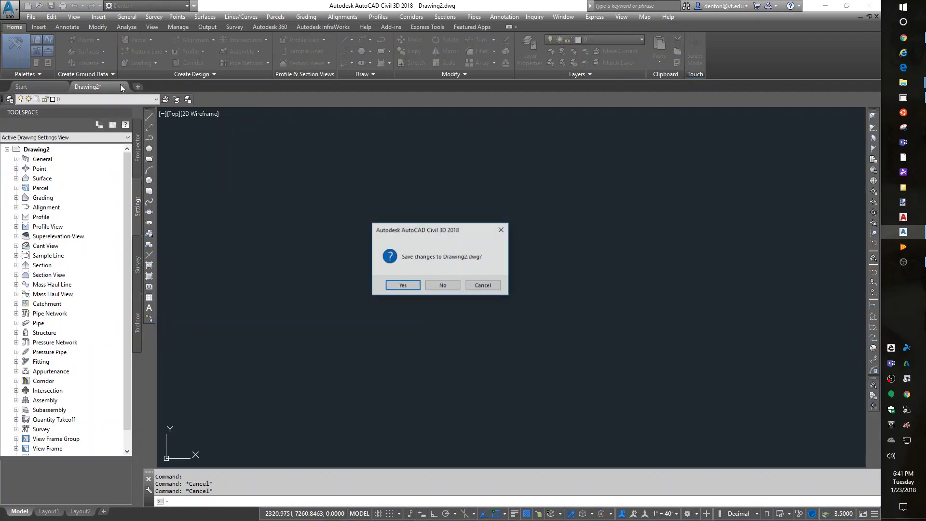
left_click(443, 285)
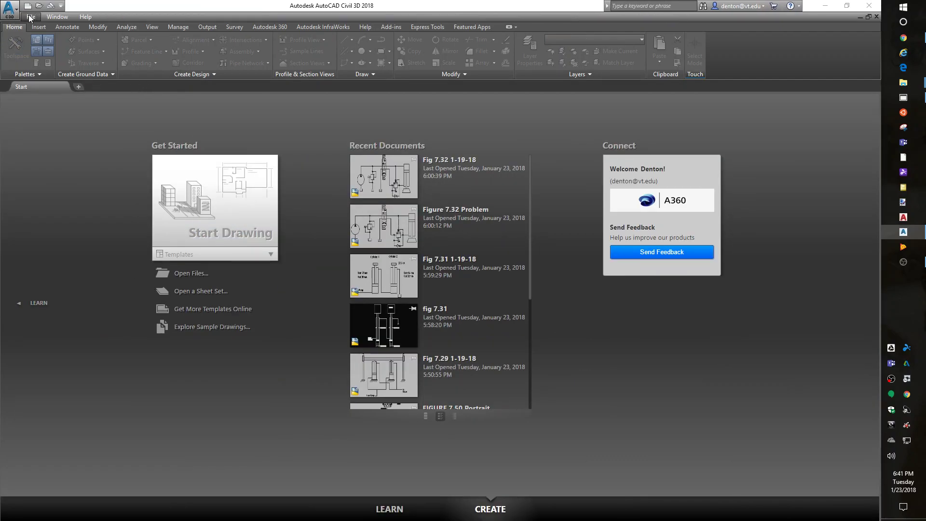
left_click(37, 18)
left_click(35, 30)
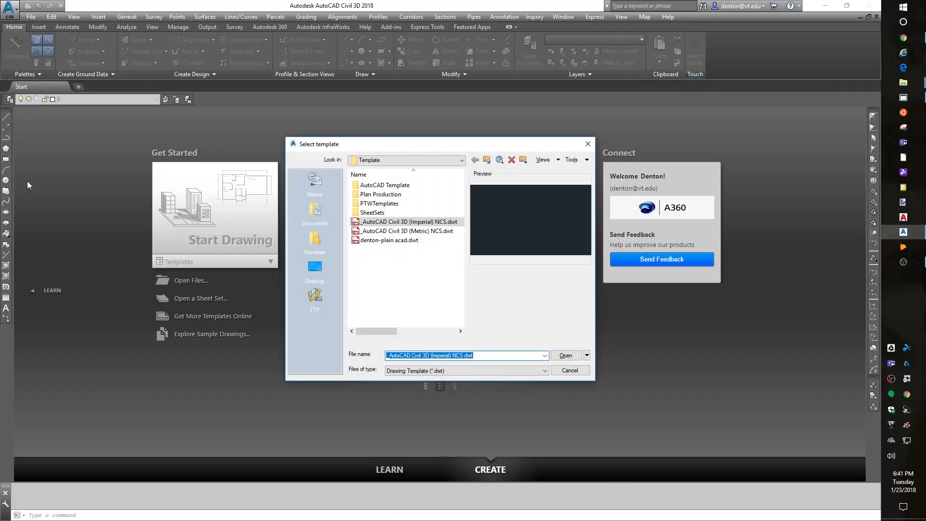
Create Drawing3 from the custom plain acad .dwt template.
left_click(377, 225)
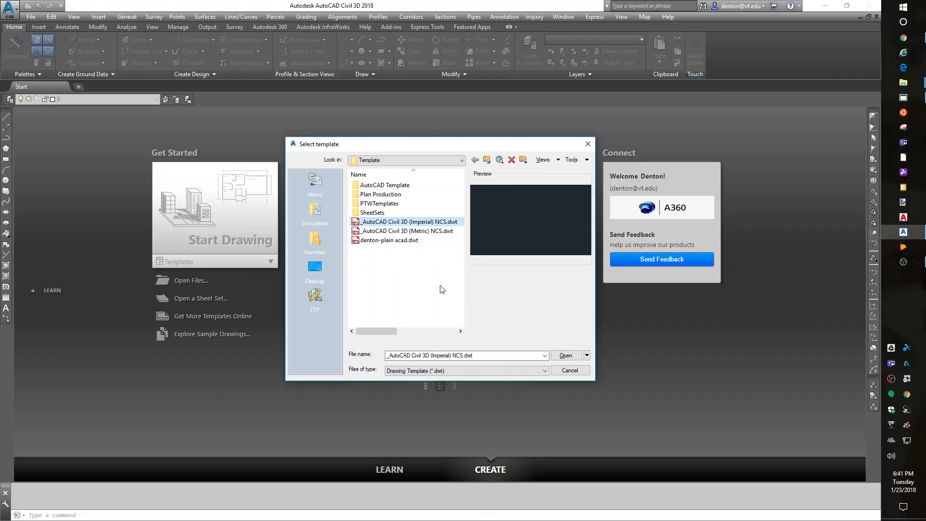
left_click(384, 241)
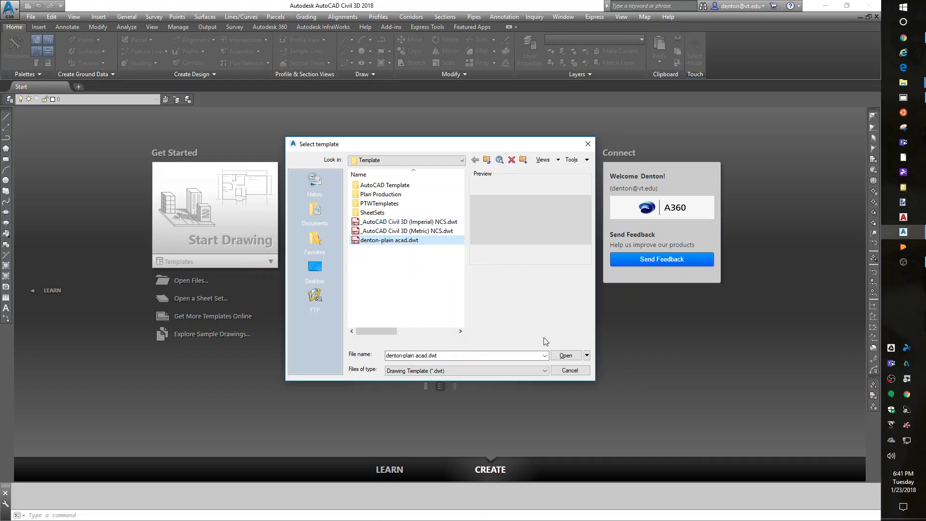
left_click(567, 356)
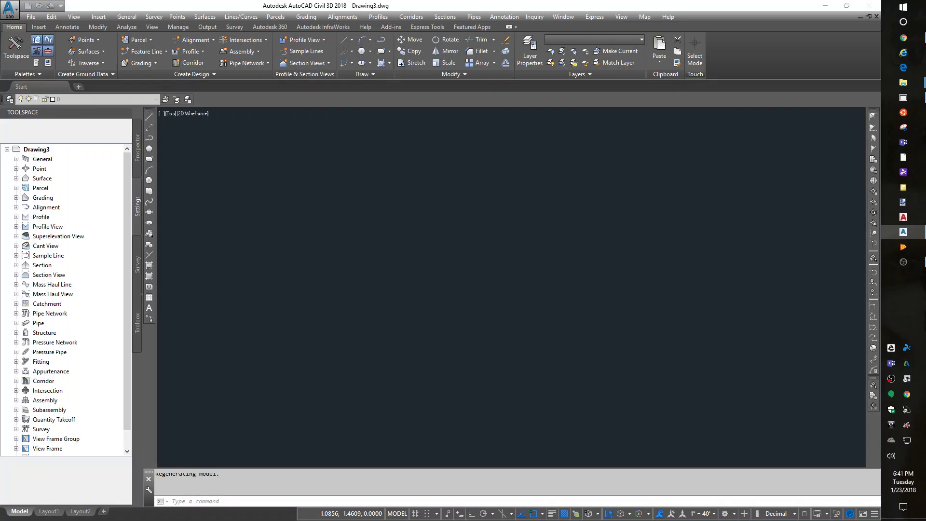
Check Drawing3's layer list and confirm its Point label styles contain only Standard.
left_click(106, 101)
left_click(106, 99)
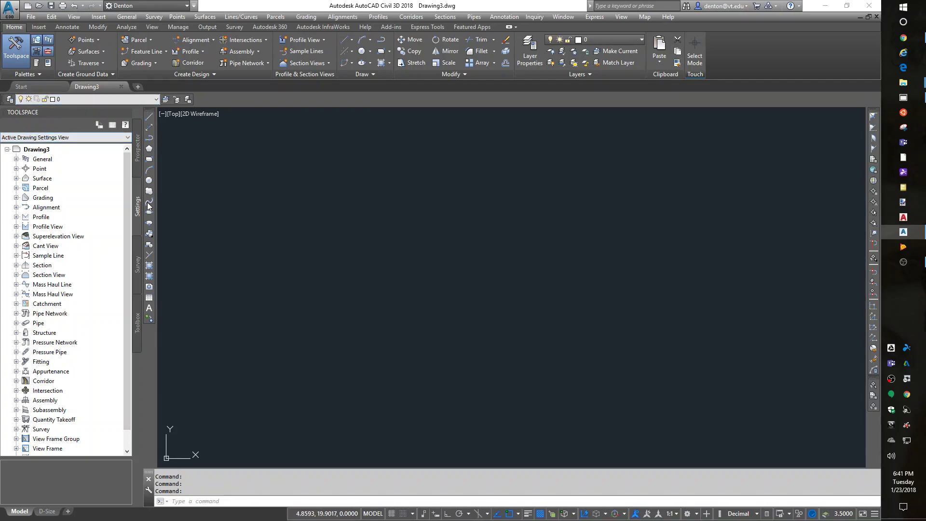
left_click(16, 169)
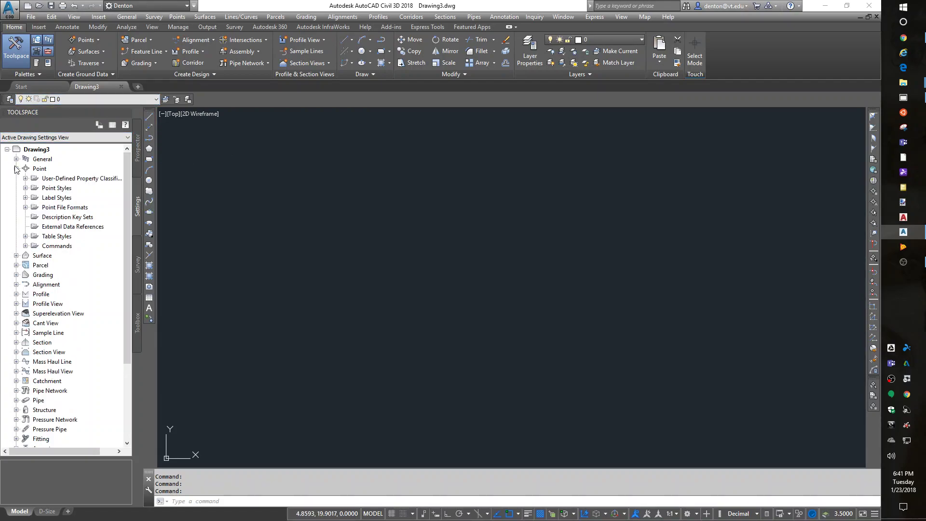
left_click(26, 198)
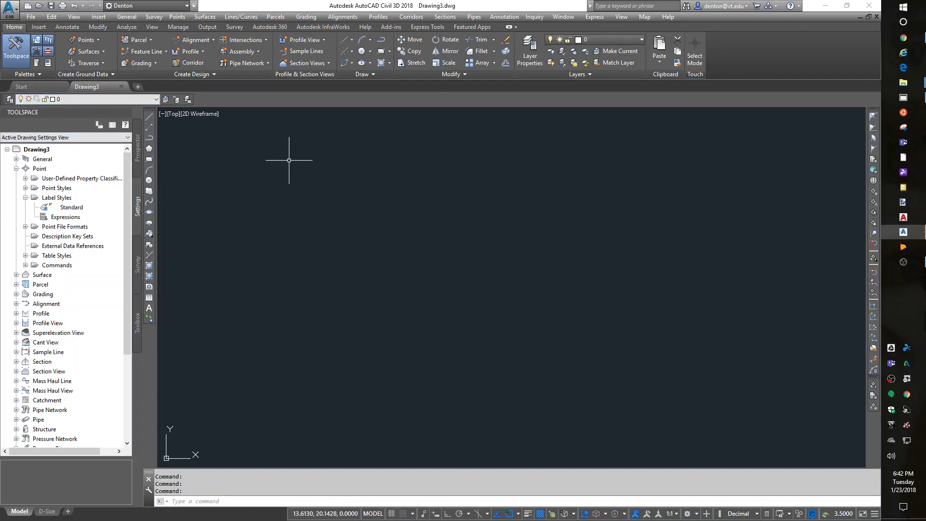
Close the Drawing3 tab, discarding its changes.
left_click(121, 87)
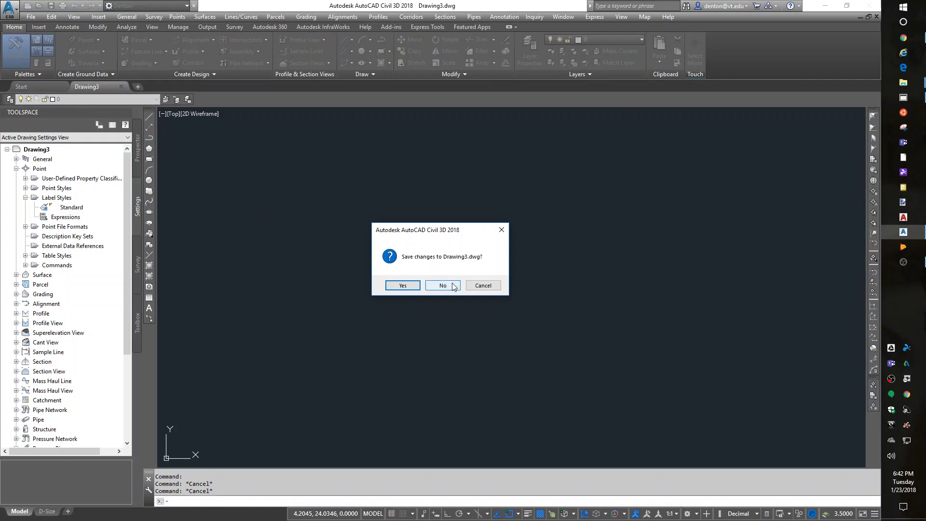
left_click(453, 286)
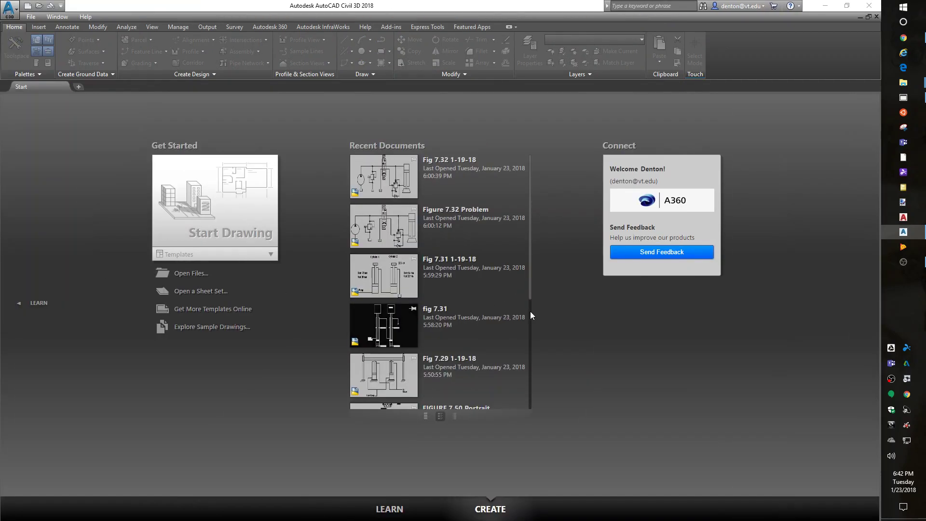